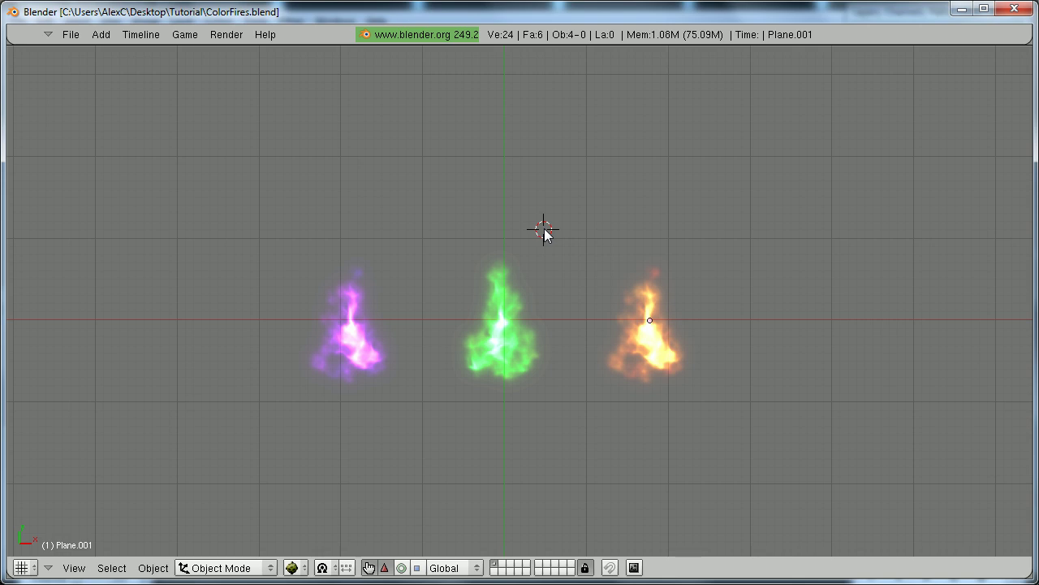
Preview the three coloured fires in the game engine and exit the preview.
{"action": "scroll", "coordinate": [557, 318], "scroll_direction": "up", "scroll_amount": 1}
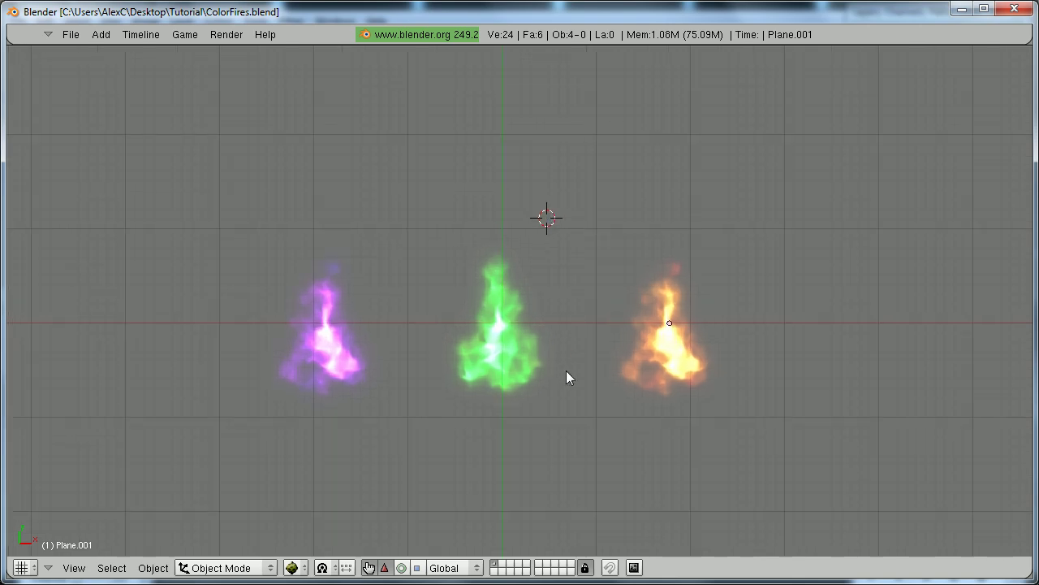
{"action": "middle_click_drag", "start_coordinate": [569, 376], "coordinate": [560, 317], "text": "shift"}
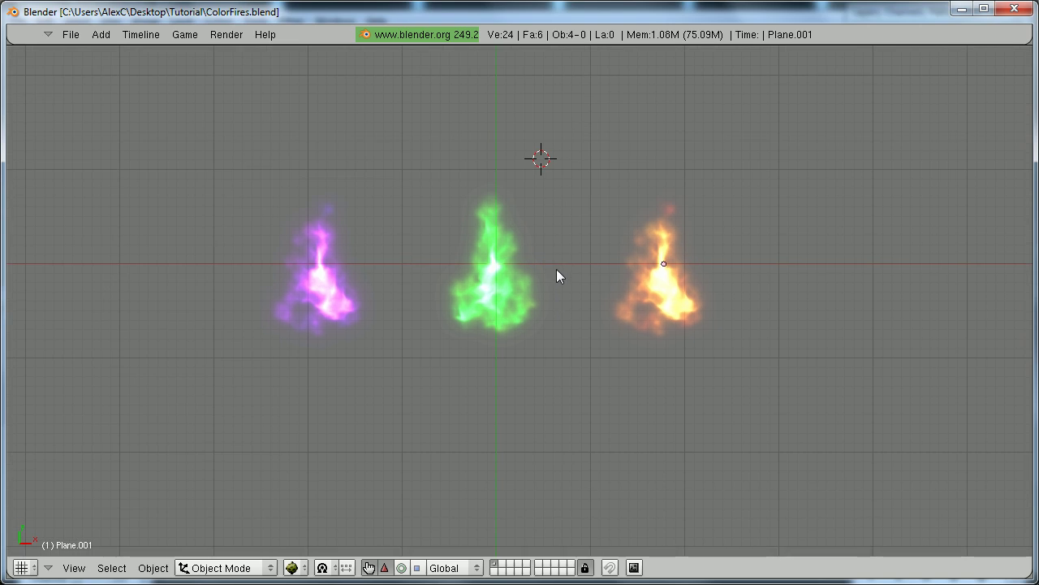
{"action": "key", "text": "p"}
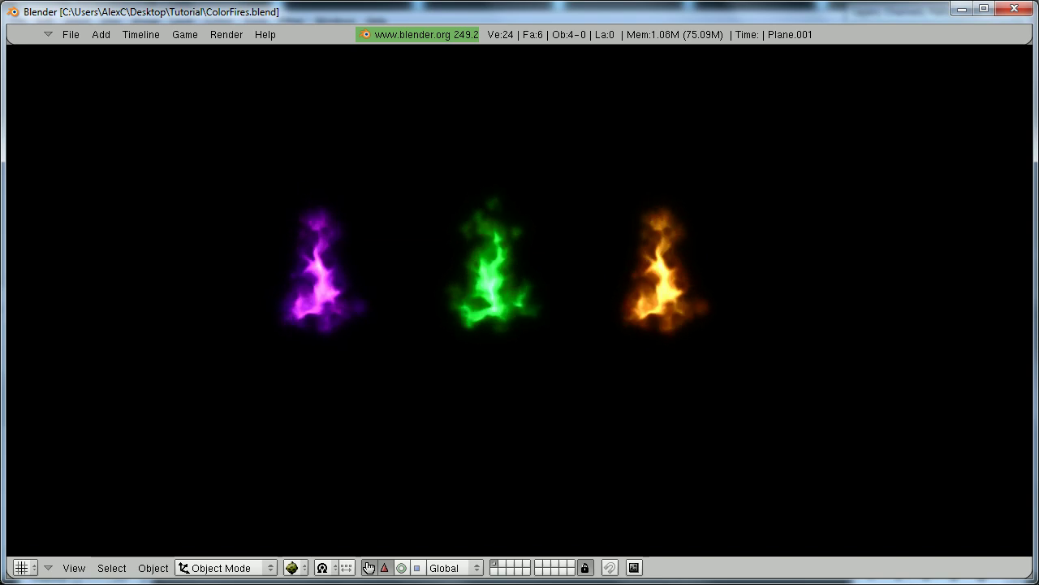
{"action": "key", "text": "Escape"}
Select the purple fire plane, examine it from an angled view, and return to the top view with nothing selected.
{"action": "middle_click_drag", "start_coordinate": [350, 311], "coordinate": [598, 262]}
{"action": "scroll", "coordinate": [648, 168], "scroll_direction": "up", "scroll_amount": 4}
{"action": "scroll", "coordinate": [648, 168], "scroll_direction": "down", "scroll_amount": 3}
{"action": "right_click", "coordinate": [485, 318]}
{"action": "key", "text": "Tab"}
{"action": "key", "text": "g"}
{"action": "key", "text": "Escape"}
{"action": "scroll", "coordinate": [635, 289], "scroll_direction": "down", "scroll_amount": 3}
{"action": "key", "text": "Tab"}
{"action": "key", "text": "KP_8"}
{"action": "key", "text": "KP_8"}
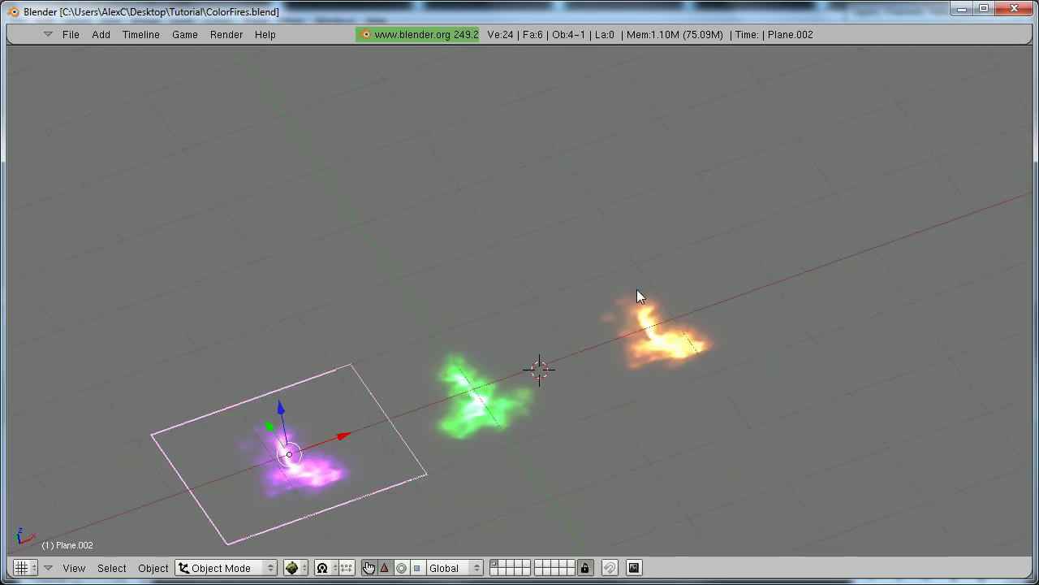
{"action": "key", "text": "KP_7"}
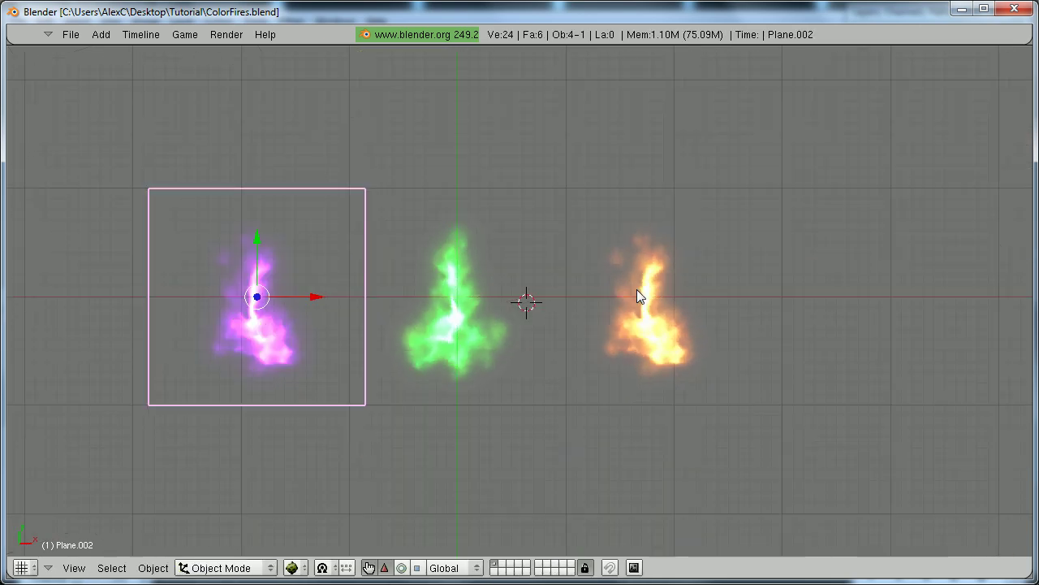
{"action": "key", "text": "KP_5"}
{"action": "key", "text": "a"}
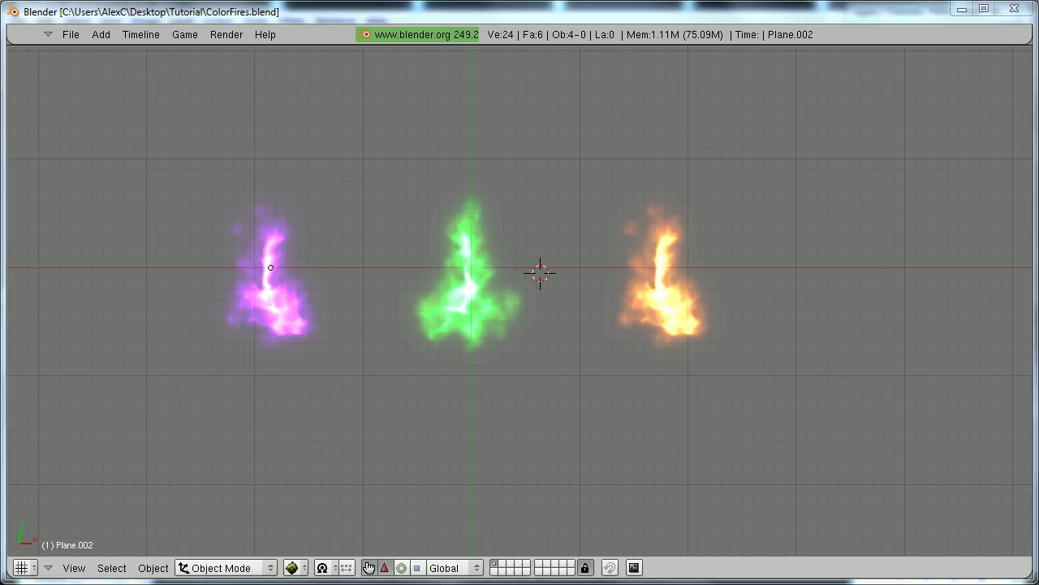
Switch to the Blender window with the particle fire scene, render the current frame, and close the render.
{"action": "left_click", "coordinate": [341, 575]}
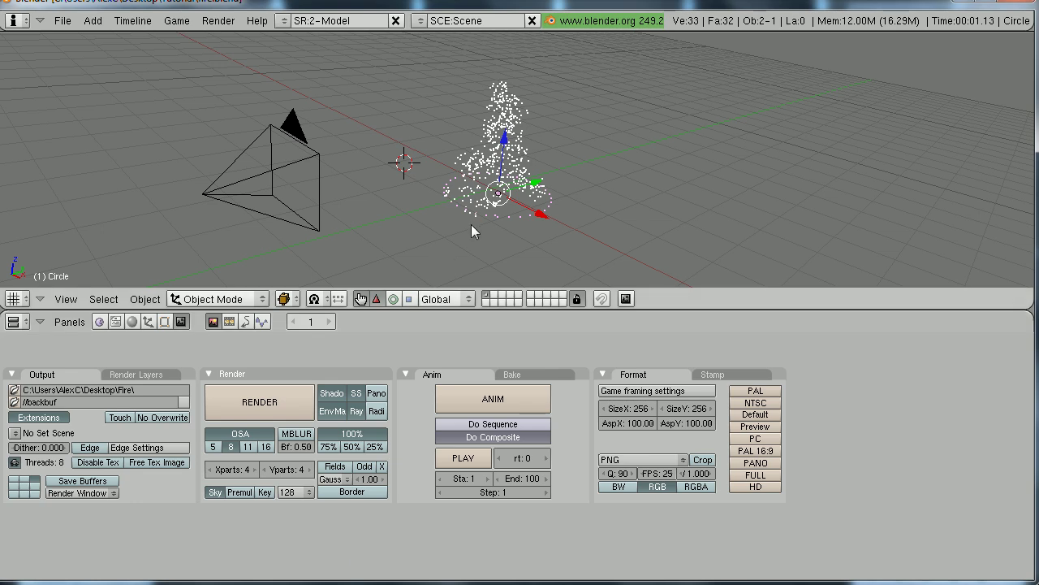
{"action": "middle_click_drag", "start_coordinate": [562, 194], "coordinate": [453, 240]}
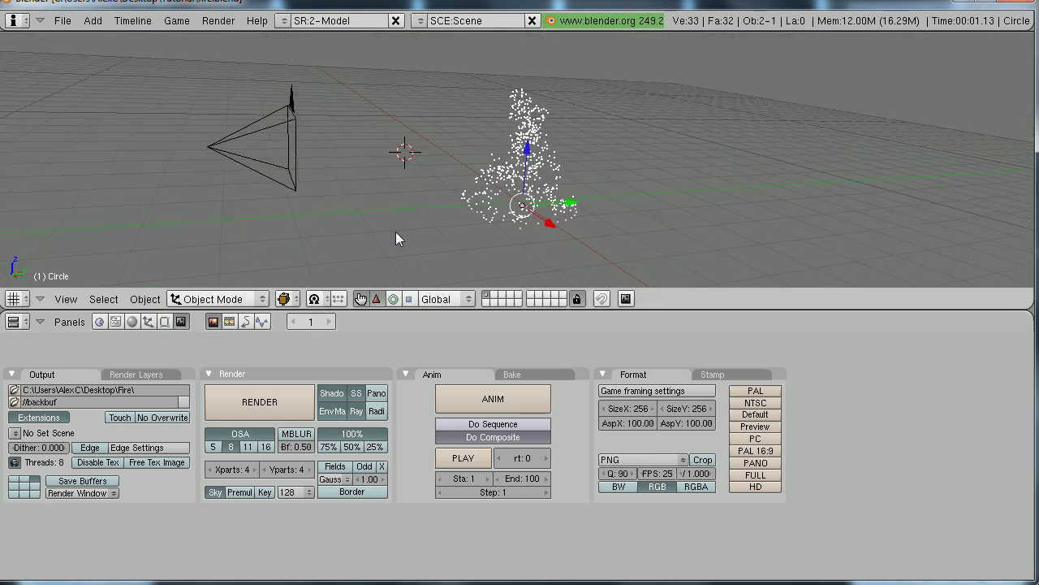
{"action": "left_click", "coordinate": [219, 20]}
{"action": "left_click", "coordinate": [219, 20]}
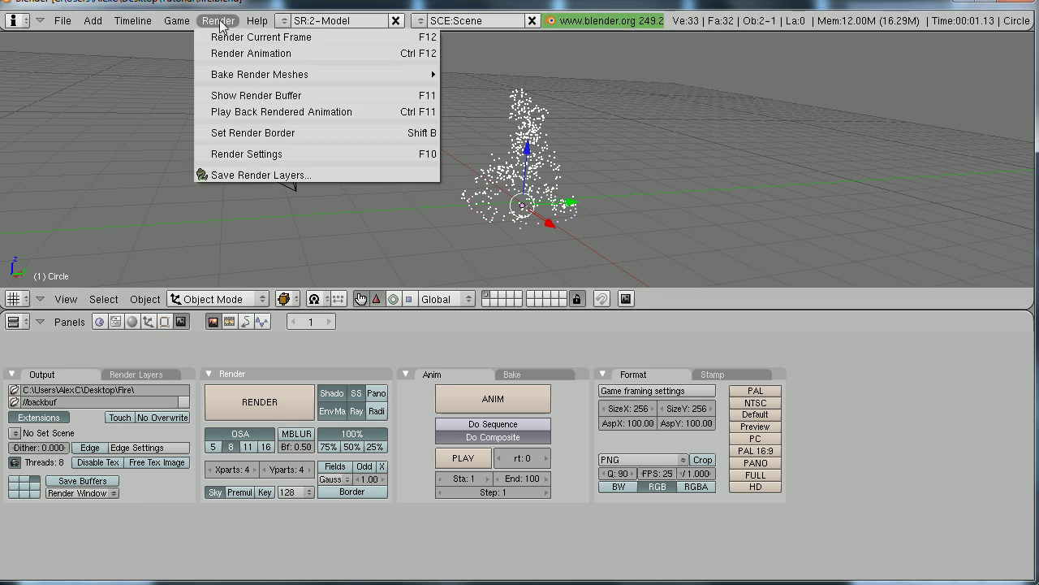
{"action": "left_click", "coordinate": [405, 151]}
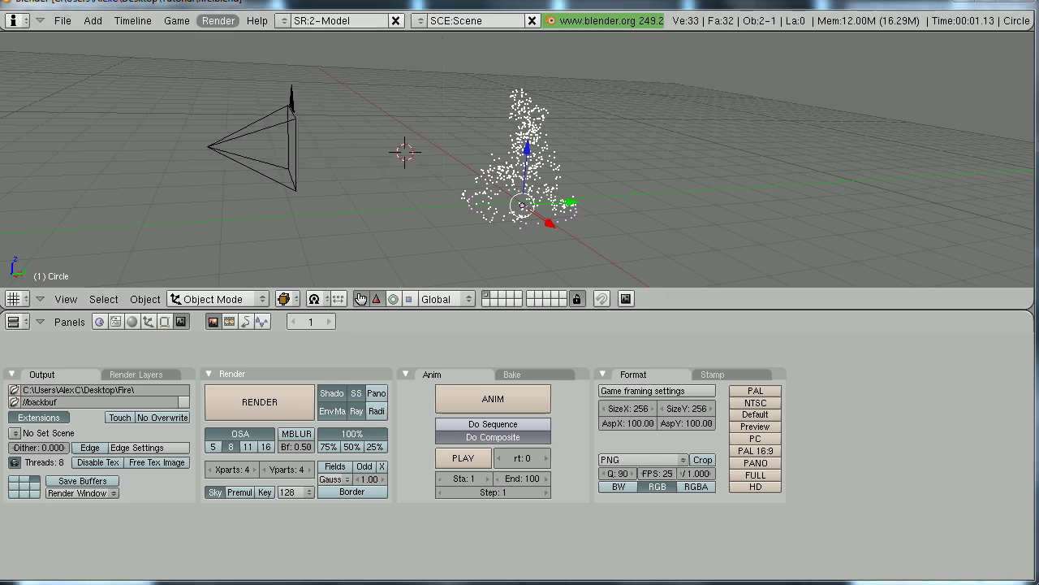
{"action": "key", "text": "F12"}
{"action": "left_click_drag", "start_coordinate": [724, 79], "coordinate": [419, 42]}
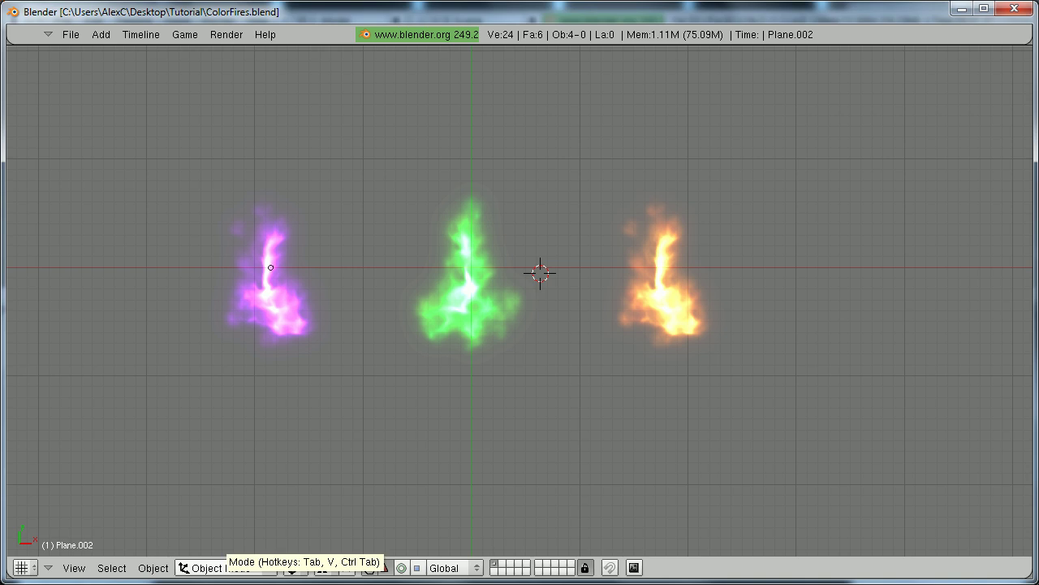
{"action": "mouse_move", "coordinate": [236, 583]}
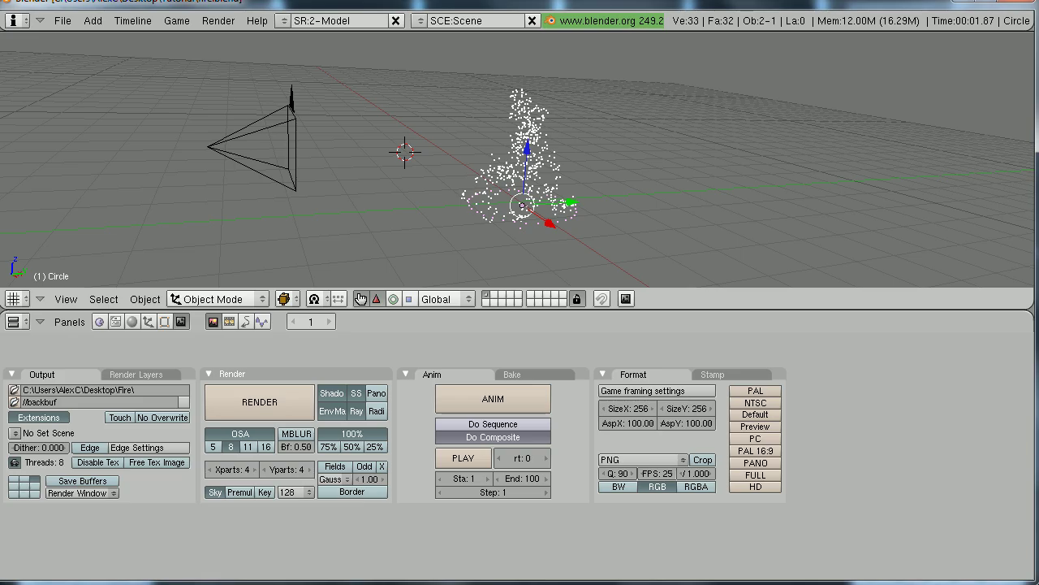
{"action": "key", "text": "F12"}
{"action": "key", "text": "Escape"}
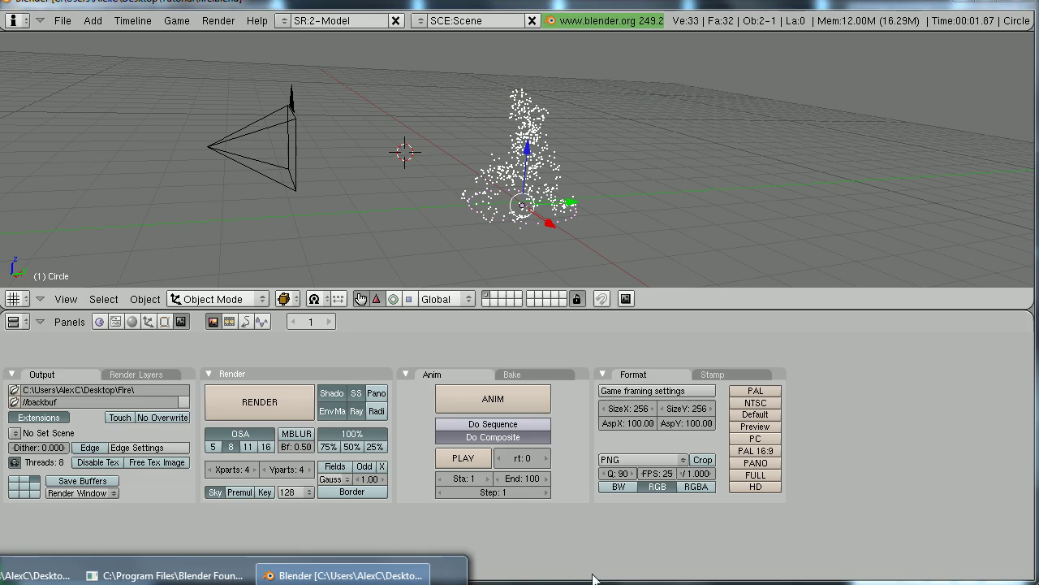
View the particle fire from other angles, bring up the browser page "Nion's Blender Tutorial: Fire pt. 1/4 Emitter Settings", and return to the scene.
{"action": "middle_click_drag", "start_coordinate": [441, 120], "coordinate": [426, 140]}
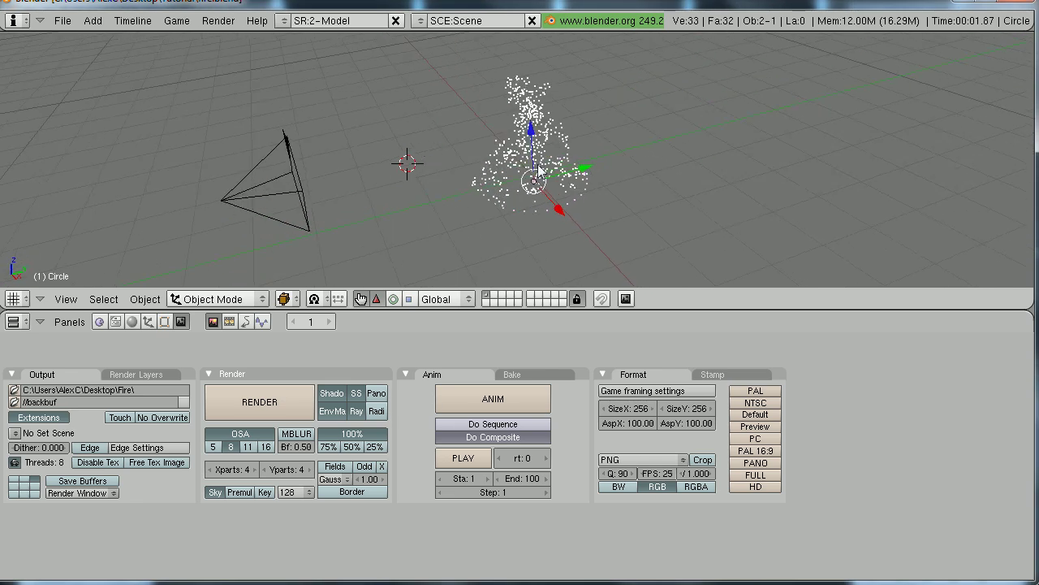
{"action": "middle_click_drag", "start_coordinate": [537, 170], "coordinate": [605, 146]}
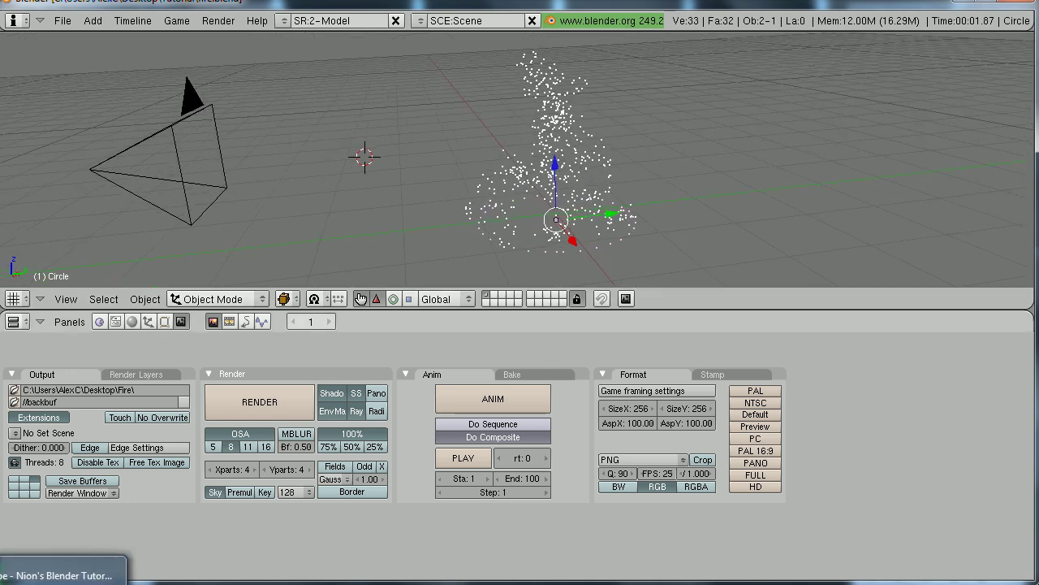
{"action": "left_click", "coordinate": [65, 573]}
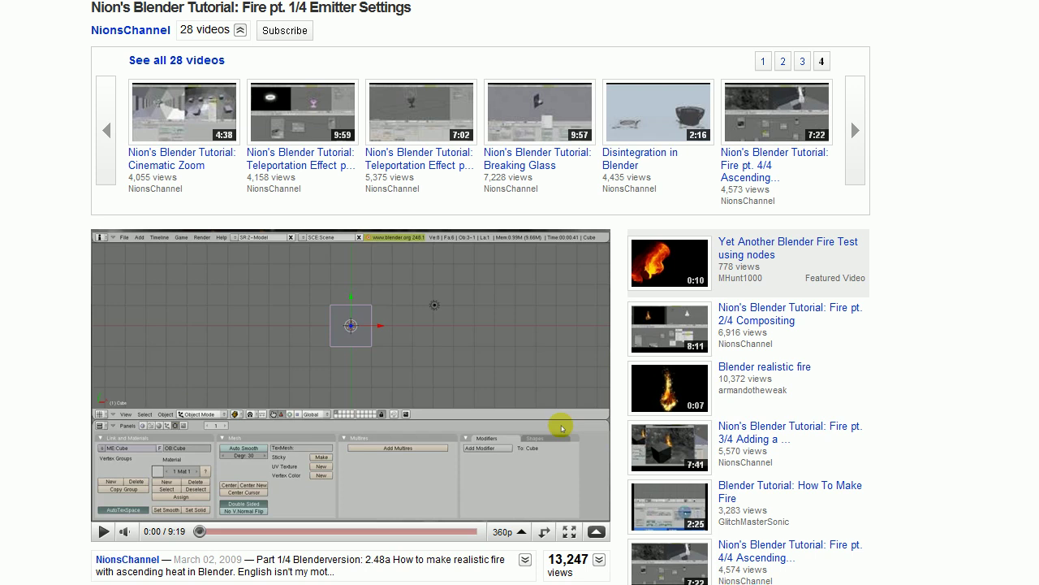
{"action": "left_click", "coordinate": [369, 575]}
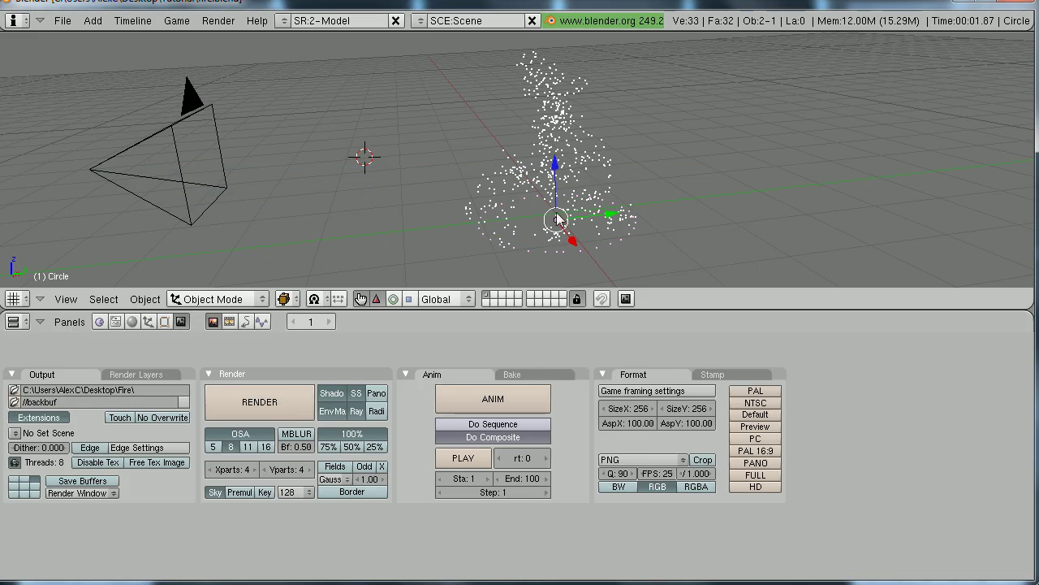
Examine the world background colour settings and the circle's particle system settings.
{"action": "left_click", "coordinate": [132, 322]}
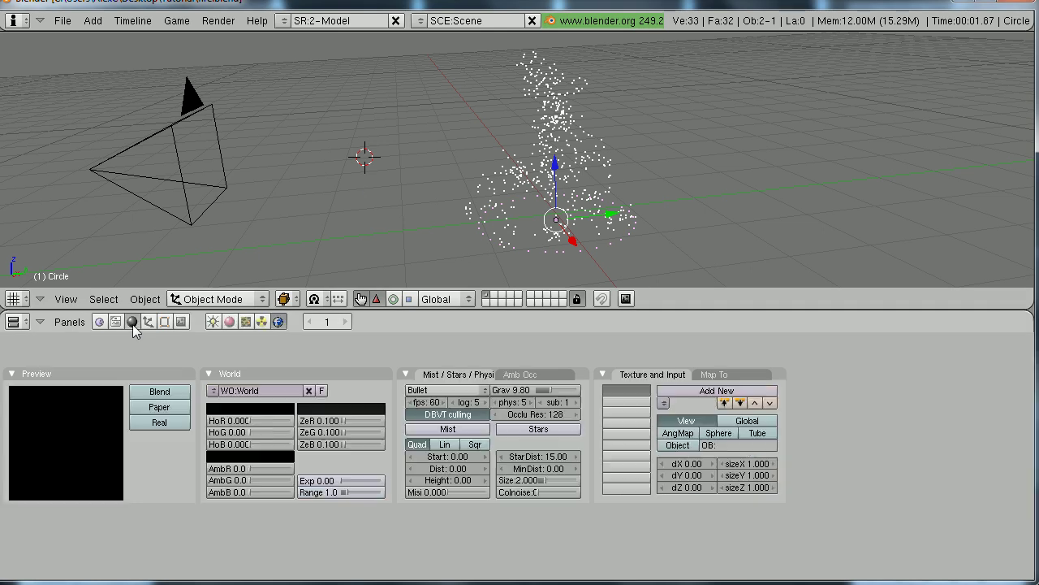
{"action": "left_click", "coordinate": [254, 409]}
{"action": "left_click_drag", "start_coordinate": [209, 376], "coordinate": [209, 381]}
{"action": "left_click", "coordinate": [165, 321]}
{"action": "left_click", "coordinate": [148, 321]}
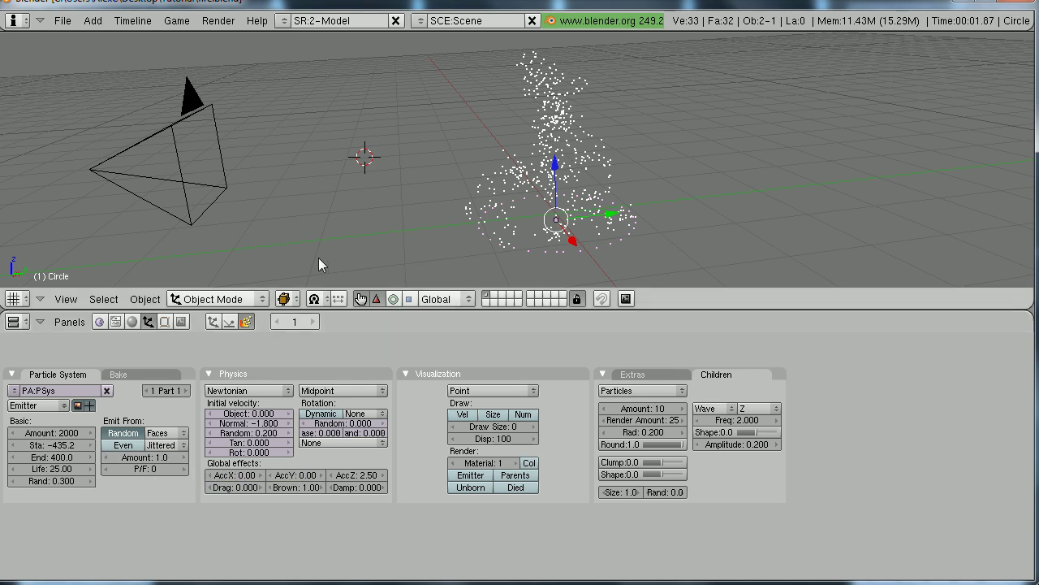
Choose PNG as the image format for the rendered animation.
{"action": "left_click", "coordinate": [181, 322]}
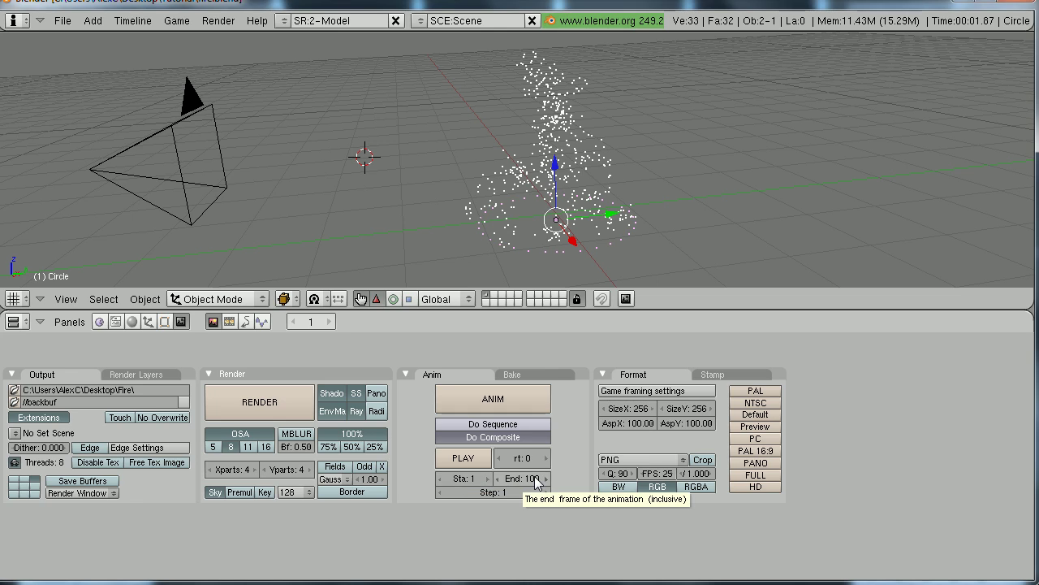
{"action": "left_click", "coordinate": [625, 459]}
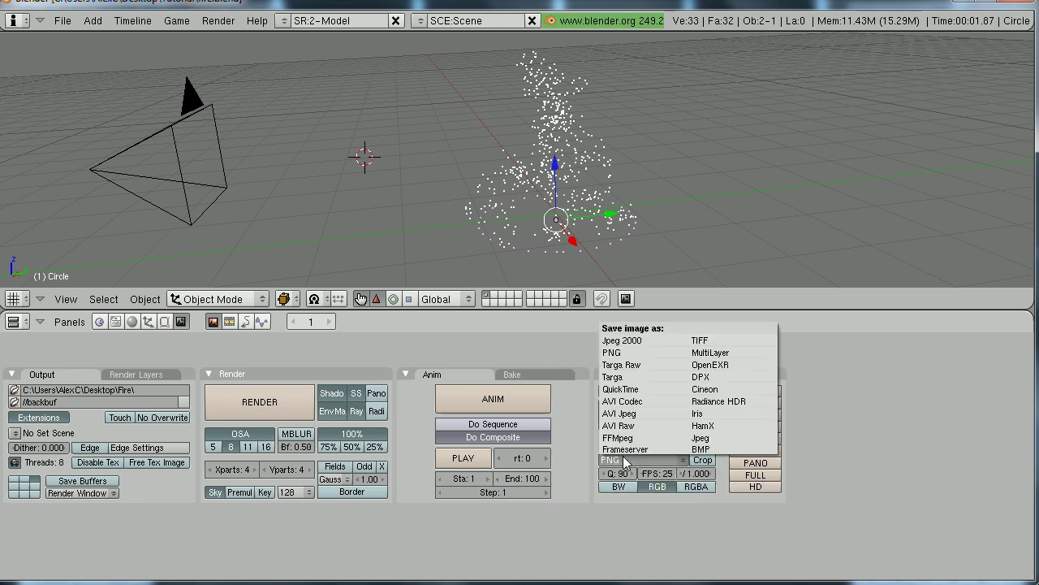
{"action": "left_click", "coordinate": [631, 352]}
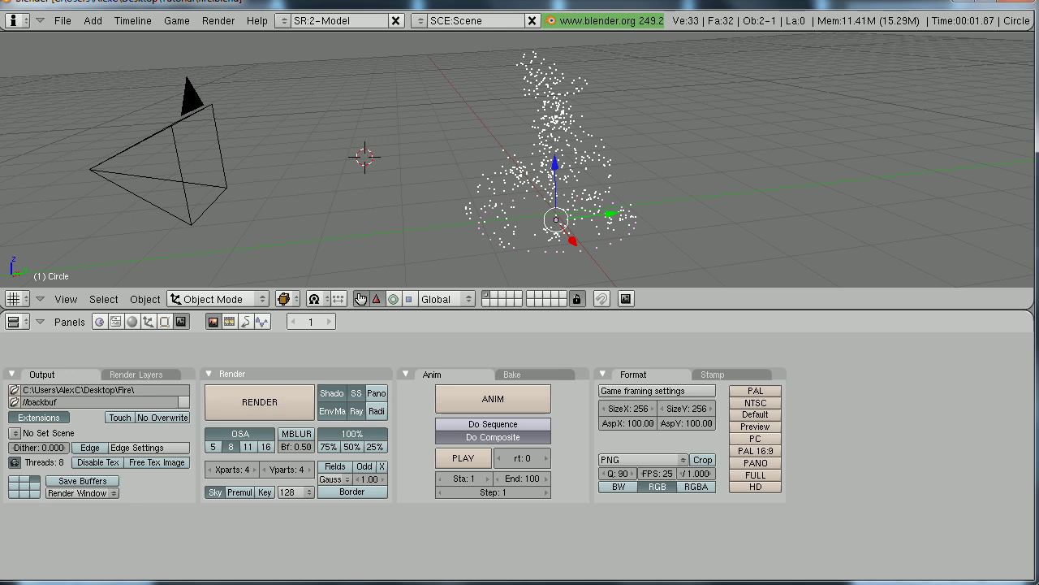
Set the animation output directory to the Fire folder on the desktop.
{"action": "left_click", "coordinate": [13, 390]}
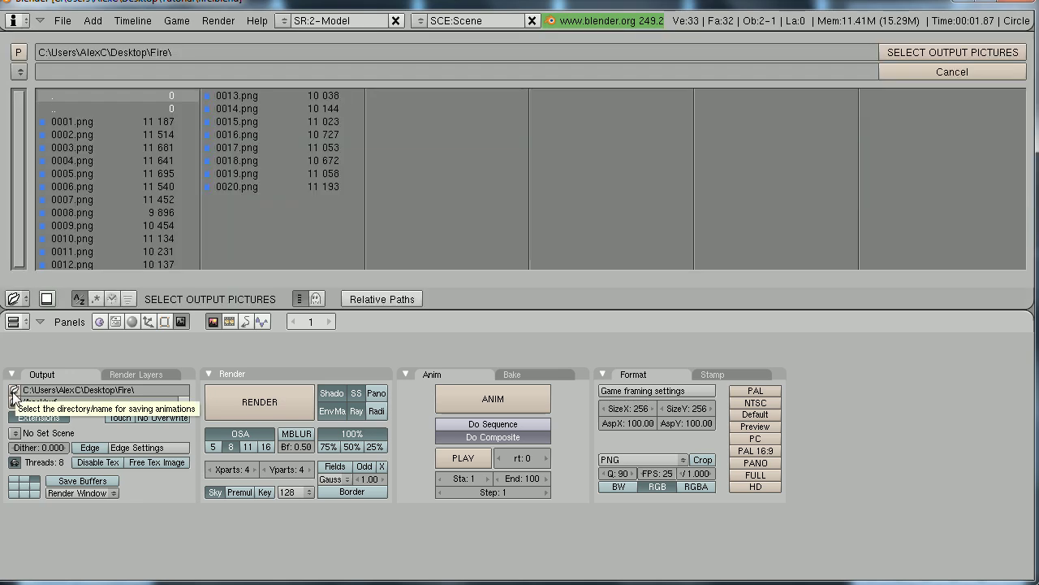
{"action": "left_click", "coordinate": [19, 71]}
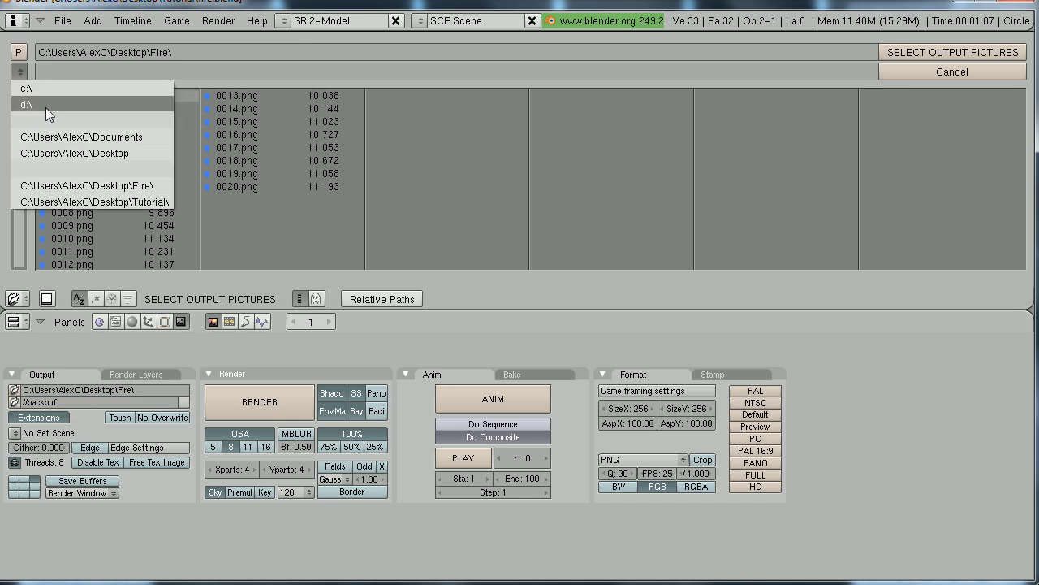
{"action": "left_click", "coordinate": [65, 153]}
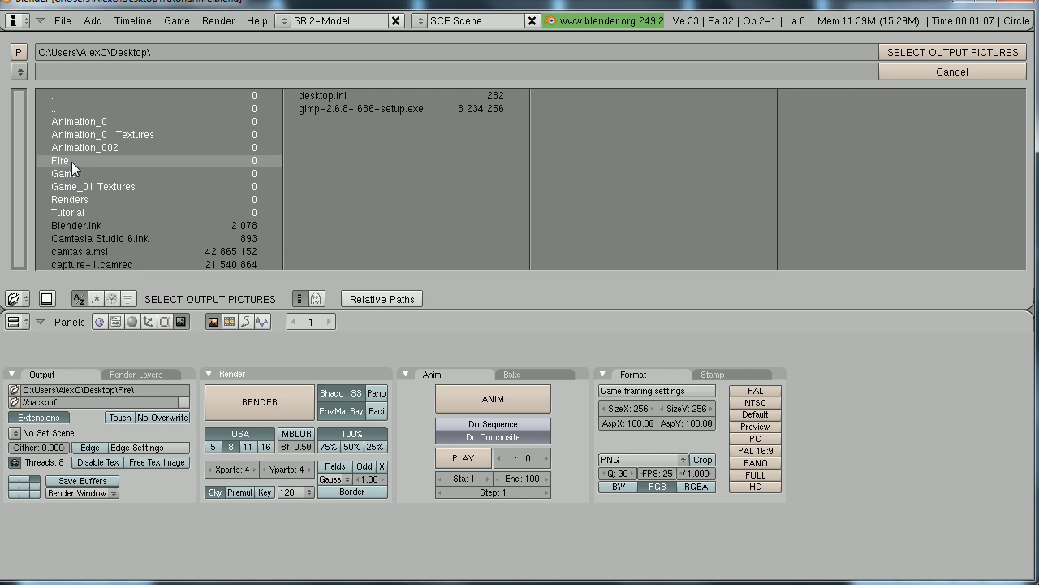
{"action": "left_click", "coordinate": [63, 165]}
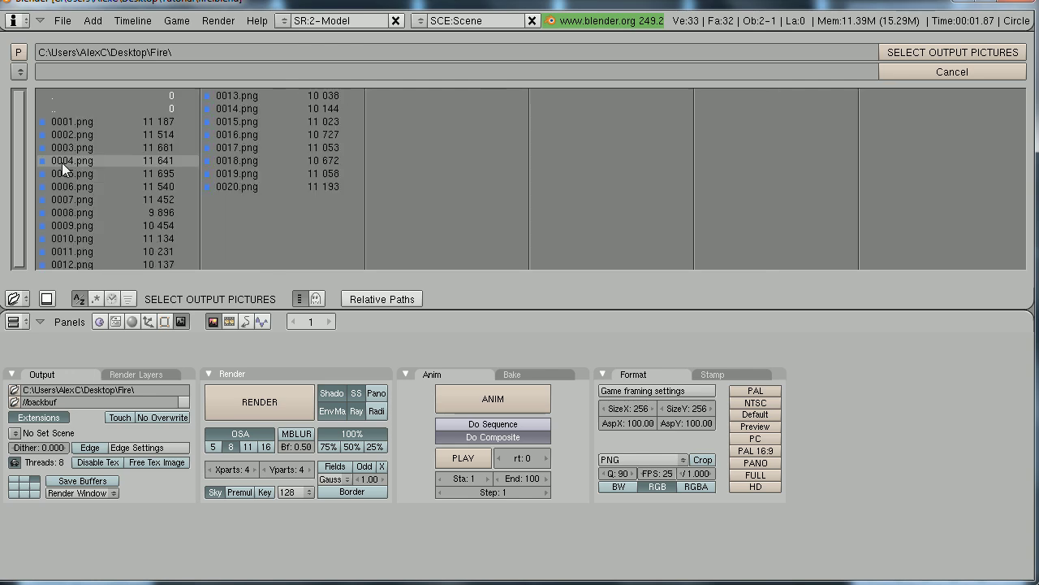
{"action": "left_click", "coordinate": [1011, 53]}
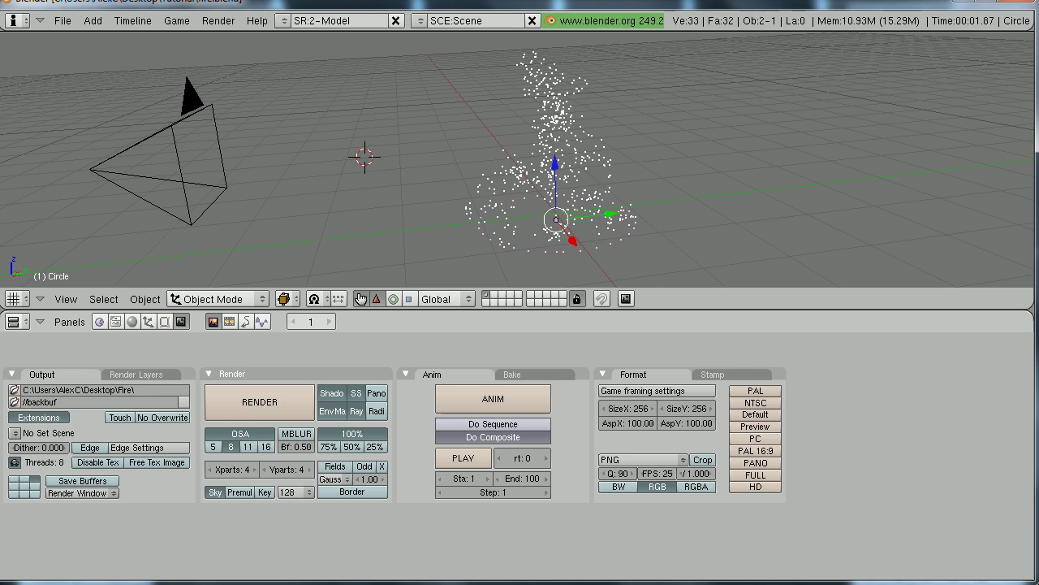
Switch to GIMP, create a new 2560 × 2560 pixel image, and fill its background with black.
{"action": "key", "text": "alt+Tab"}
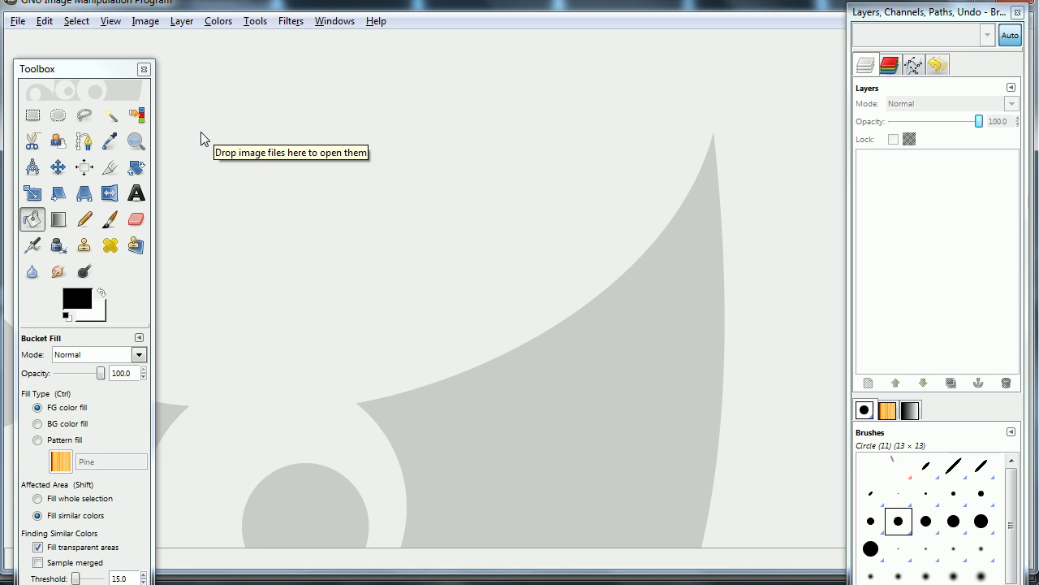
{"action": "left_click", "coordinate": [17, 22]}
{"action": "left_click", "coordinate": [33, 39]}
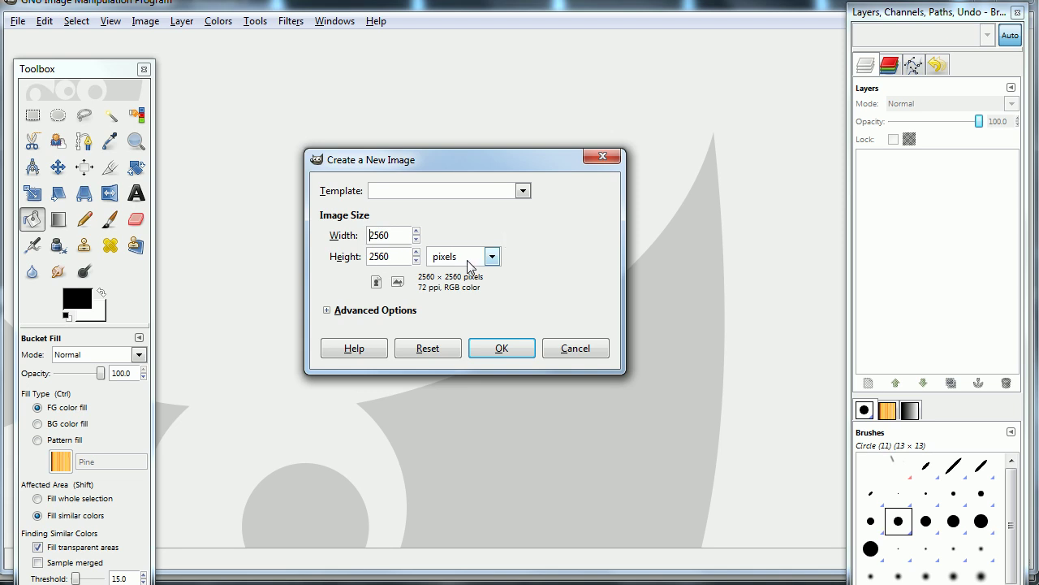
{"action": "left_click", "coordinate": [501, 347]}
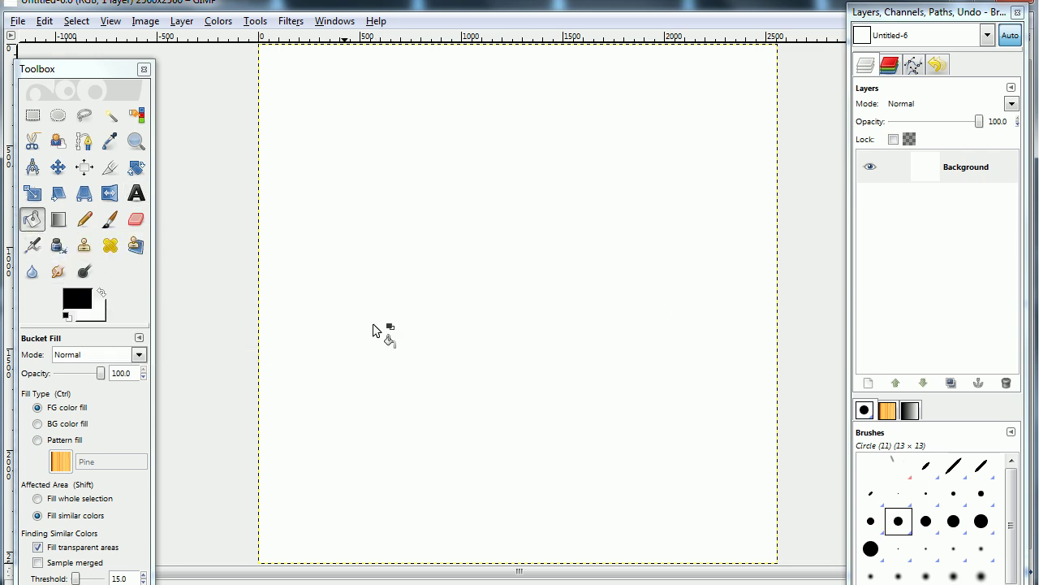
{"action": "left_click", "coordinate": [526, 229]}
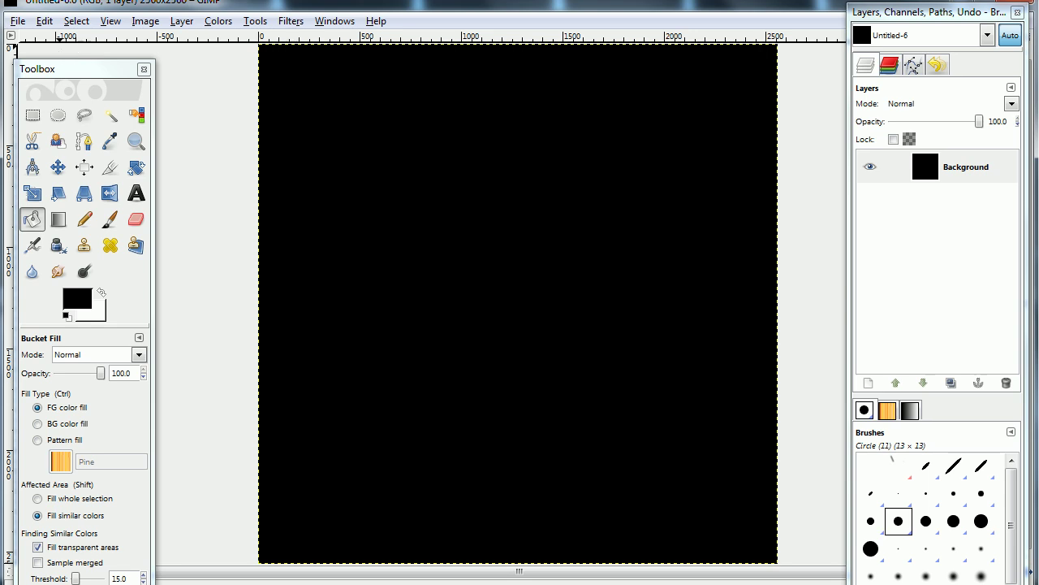
Open the rendered frame 0001.png from the Fire folder as a new layer in the black image.
{"action": "left_click", "coordinate": [20, 22]}
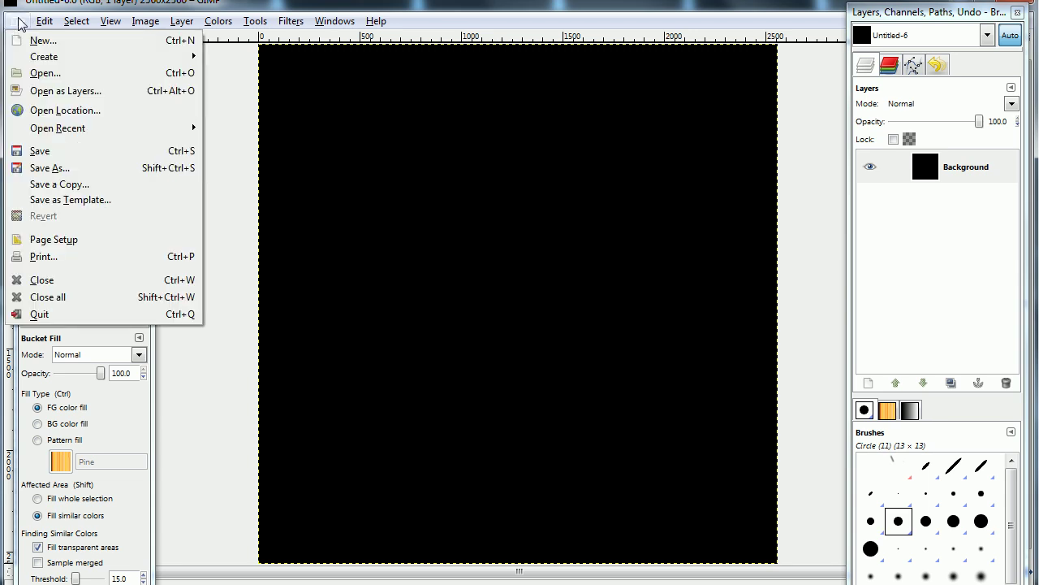
{"action": "left_click", "coordinate": [87, 97]}
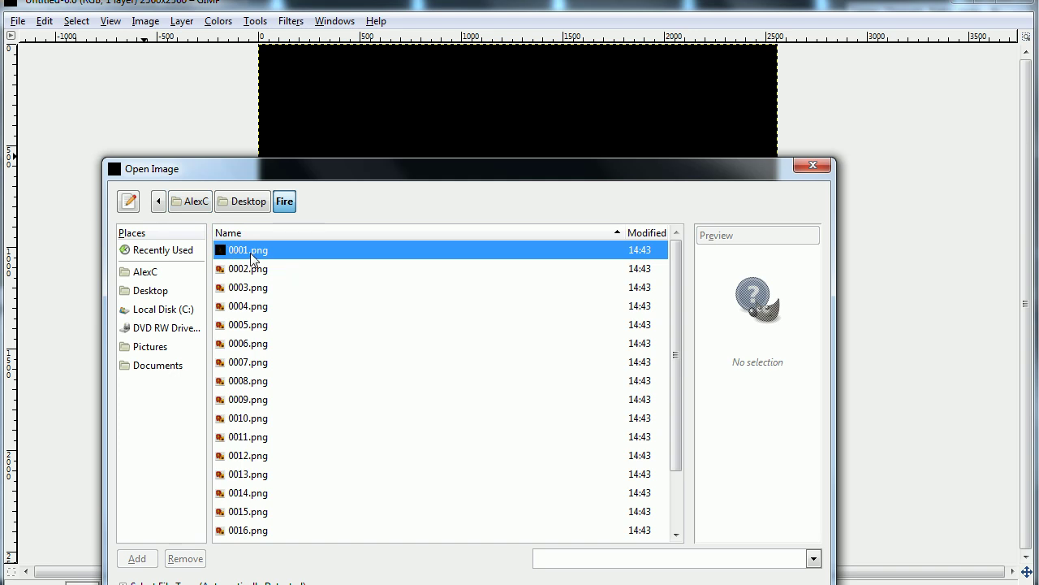
{"action": "scroll", "coordinate": [249, 264], "scroll_direction": "down", "scroll_amount": 3}
{"action": "scroll", "coordinate": [252, 280], "scroll_direction": "up", "scroll_amount": 2}
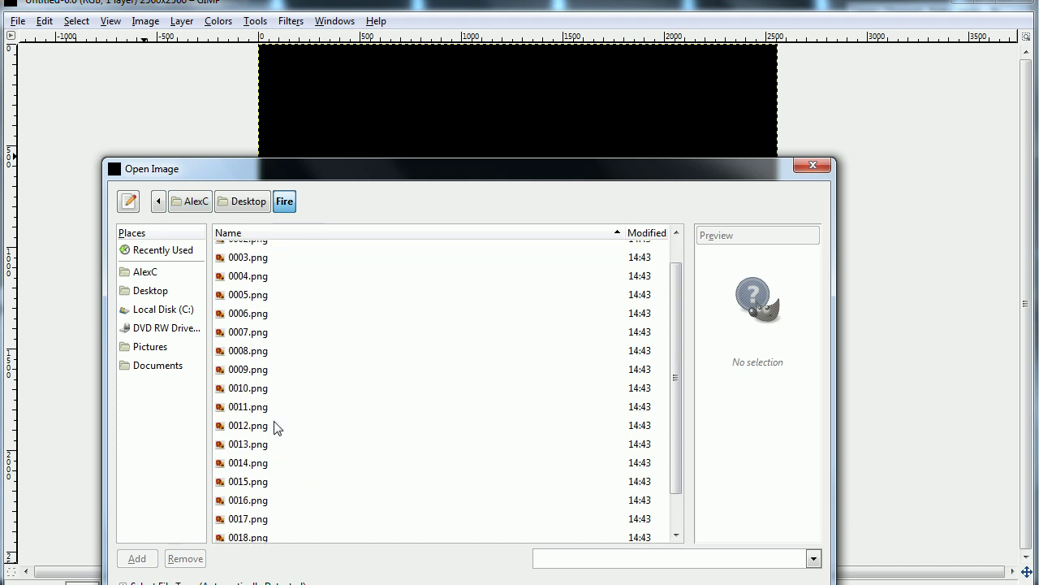
{"action": "scroll", "coordinate": [281, 455], "scroll_direction": "up", "scroll_amount": 1}
{"action": "left_click_drag", "start_coordinate": [680, 324], "coordinate": [681, 376]}
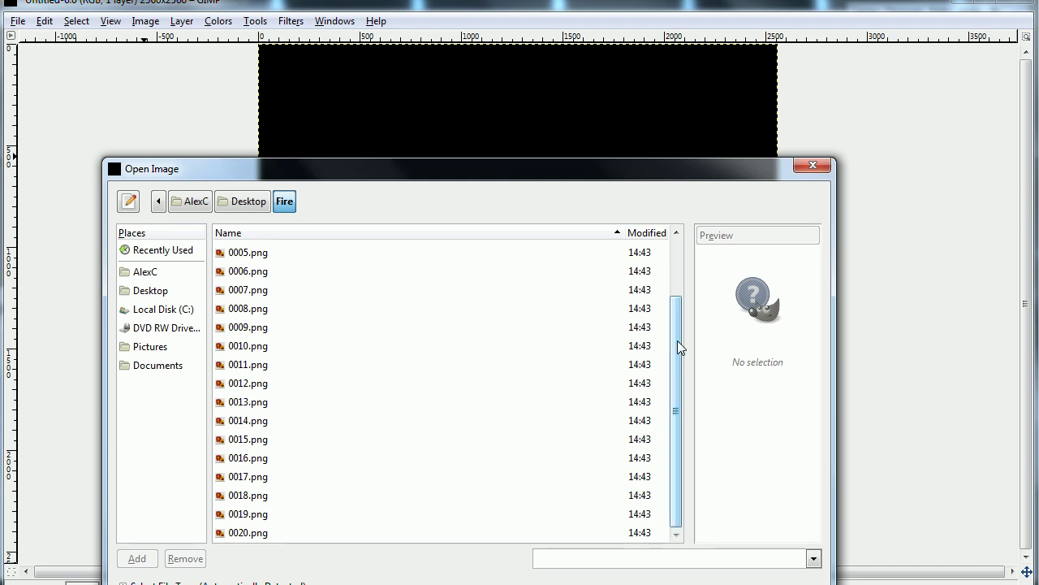
{"action": "left_click_drag", "start_coordinate": [679, 336], "coordinate": [679, 276]}
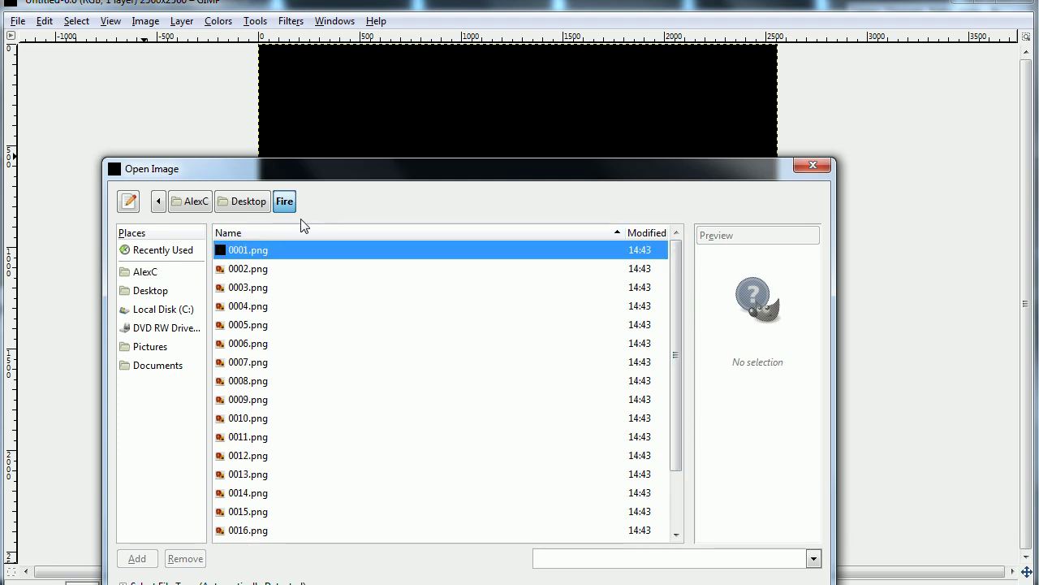
{"action": "left_click", "coordinate": [271, 254]}
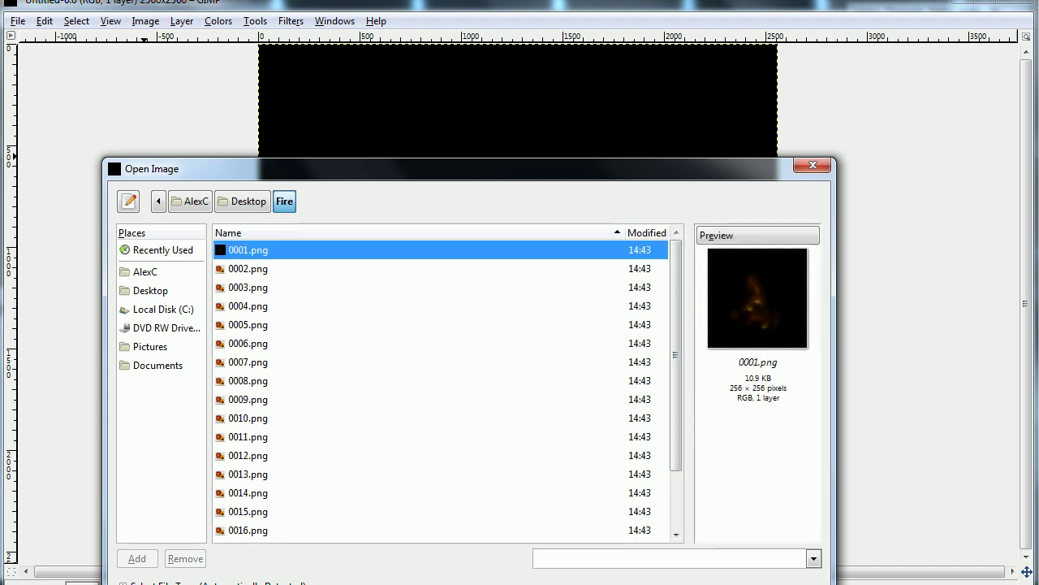
{"action": "key", "text": "Return"}
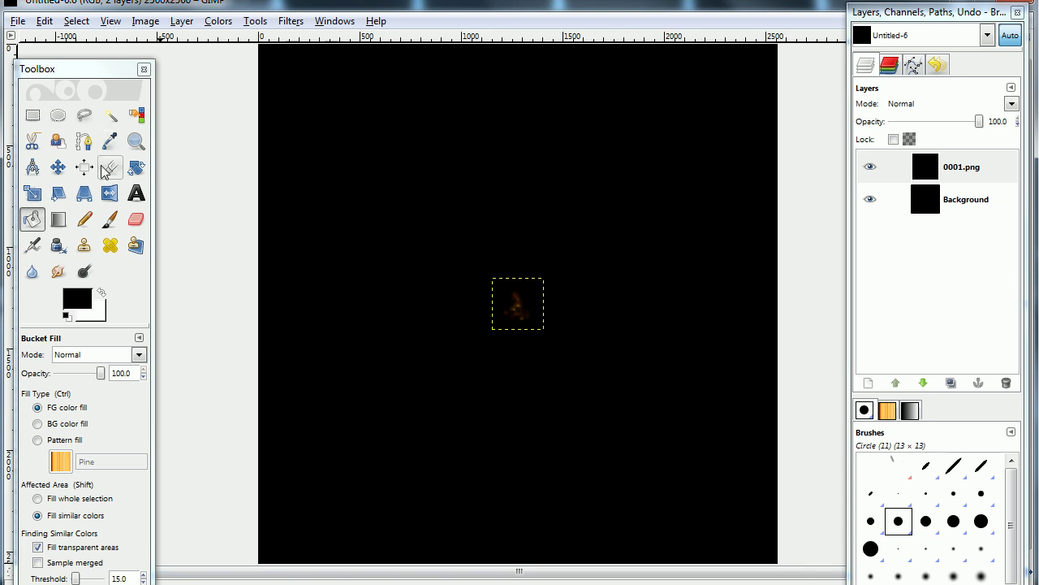
Move the 0001.png layer into the lower-left corner of the canvas.
{"action": "left_click", "coordinate": [57, 167]}
{"action": "left_click_drag", "start_coordinate": [518, 299], "coordinate": [285, 532]}
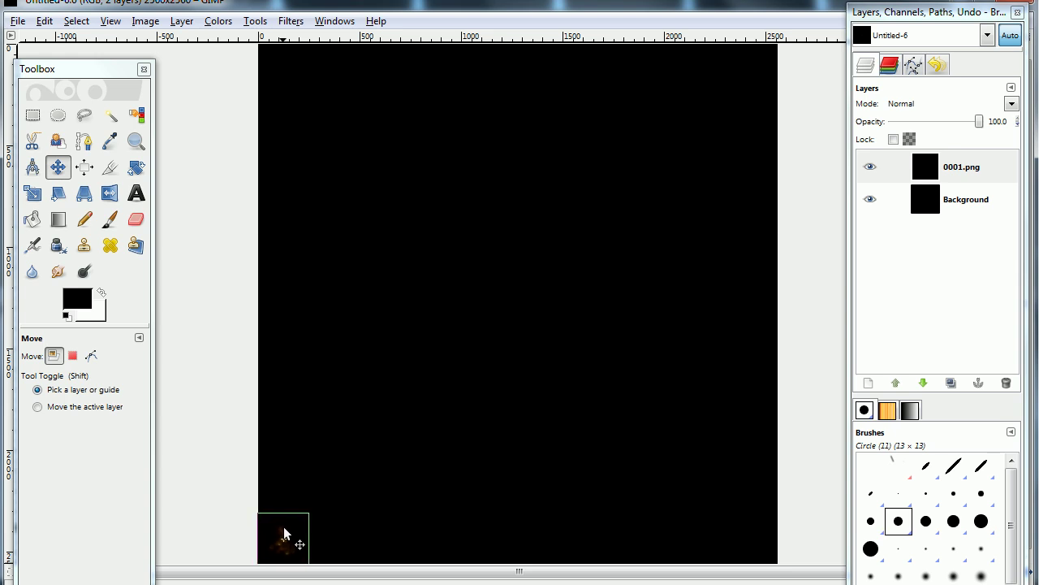
{"action": "left_click_drag", "start_coordinate": [285, 532], "coordinate": [285, 533]}
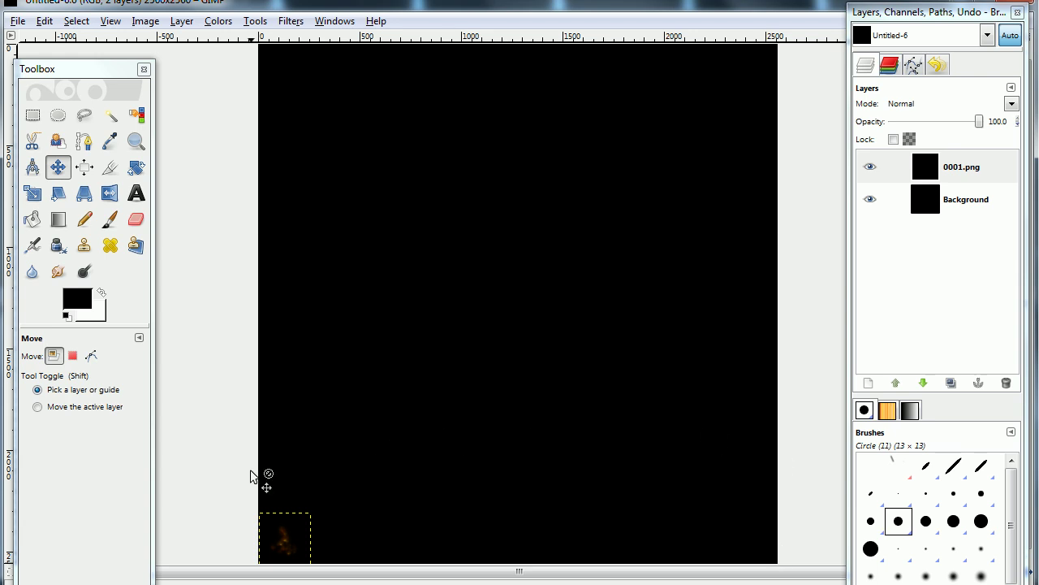
{"action": "left_click", "coordinate": [17, 21]}
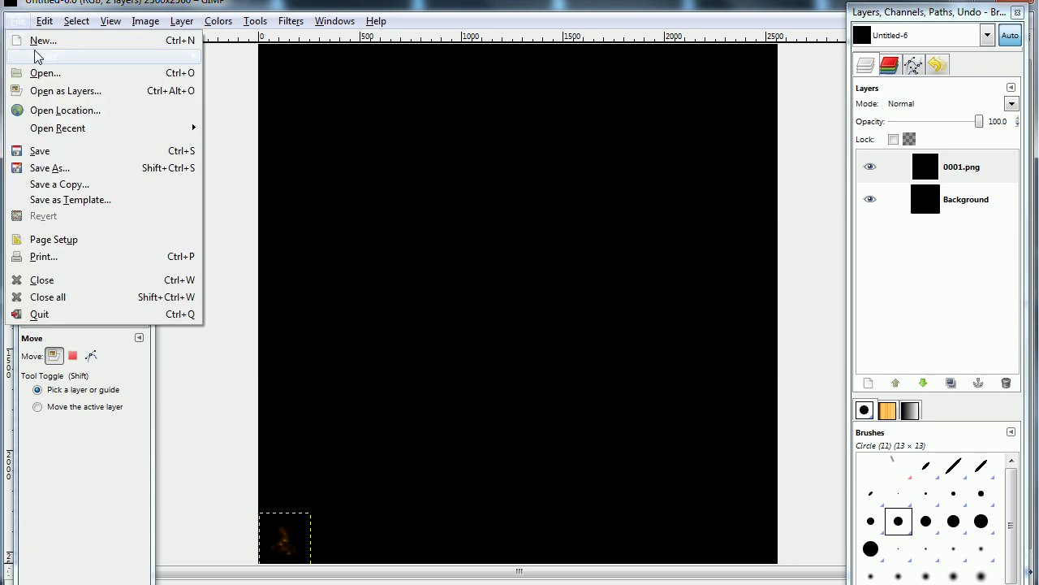
{"action": "left_click", "coordinate": [42, 74]}
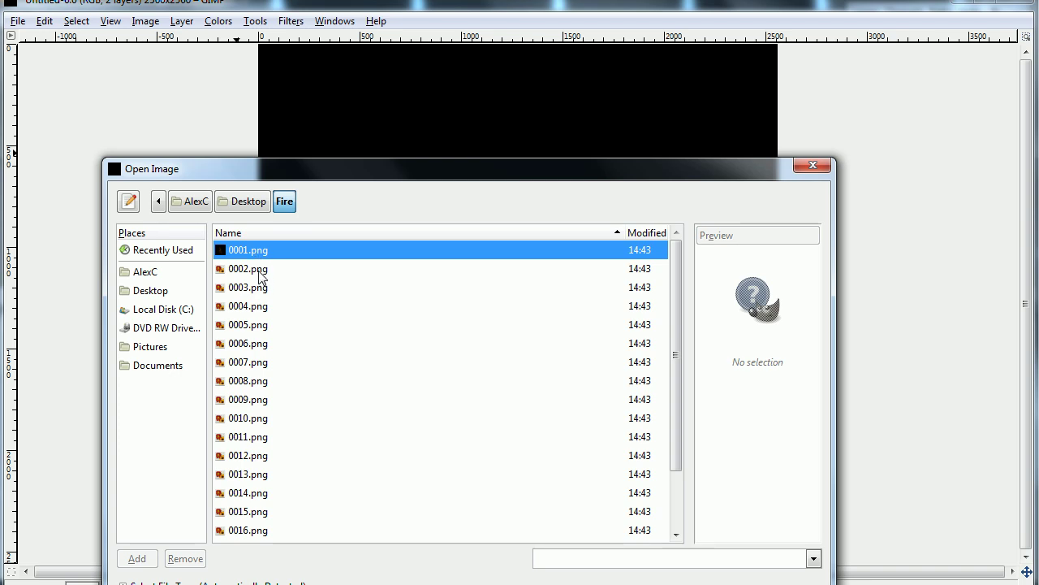
{"action": "left_click", "coordinate": [260, 272], "text": "ctrl"}
{"action": "left_click", "coordinate": [259, 288], "text": "ctrl"}
{"action": "left_click", "coordinate": [260, 306], "text": "ctrl"}
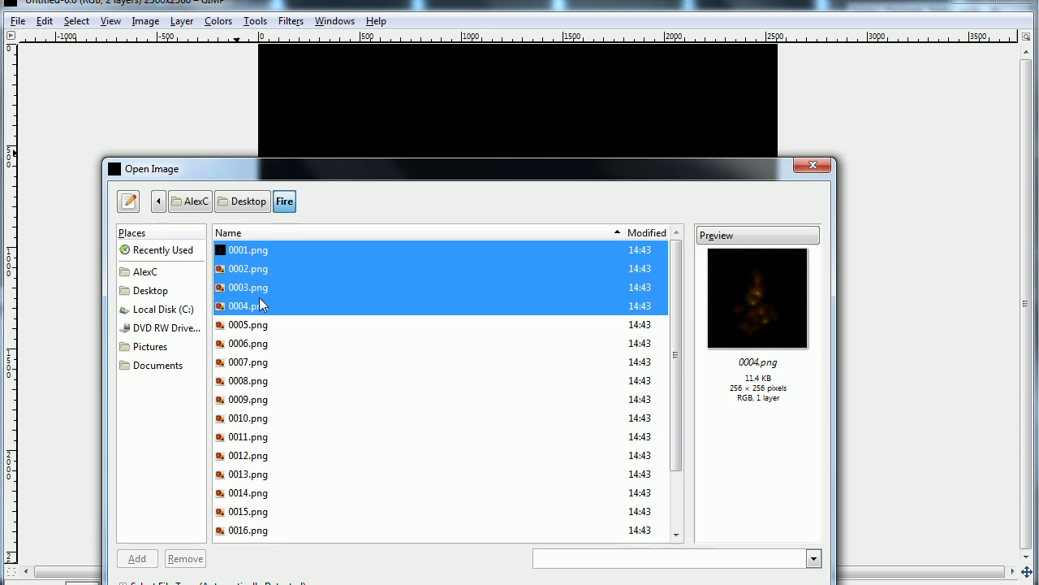
{"action": "left_click", "coordinate": [260, 270]}
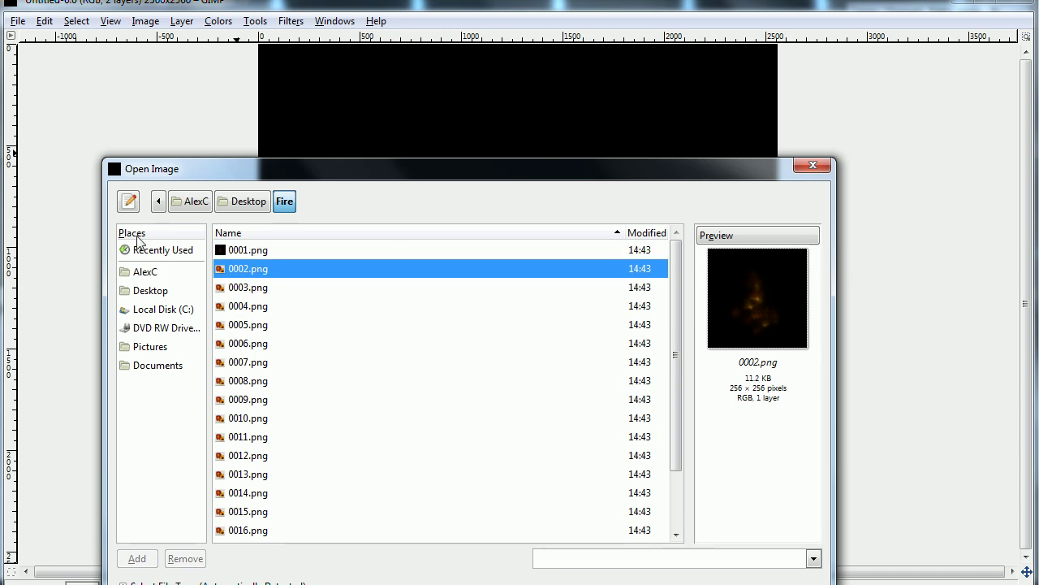
{"action": "left_click", "coordinate": [687, 581]}
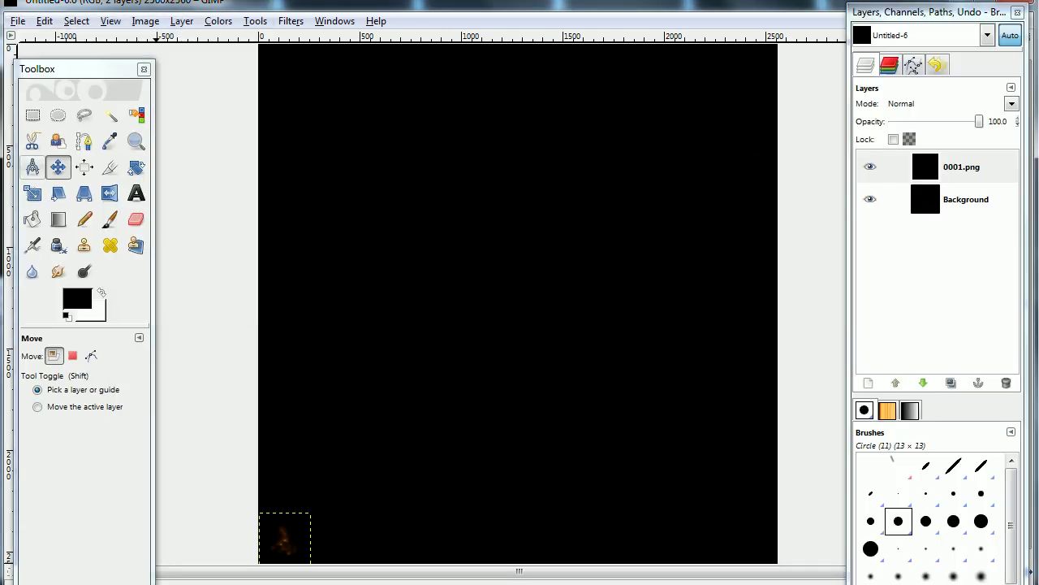
{"action": "left_click", "coordinate": [122, 13]}
Open 0002.png as a new layer and move it directly right of the first frame along the canvas's bottom edge.
{"action": "left_click", "coordinate": [18, 21]}
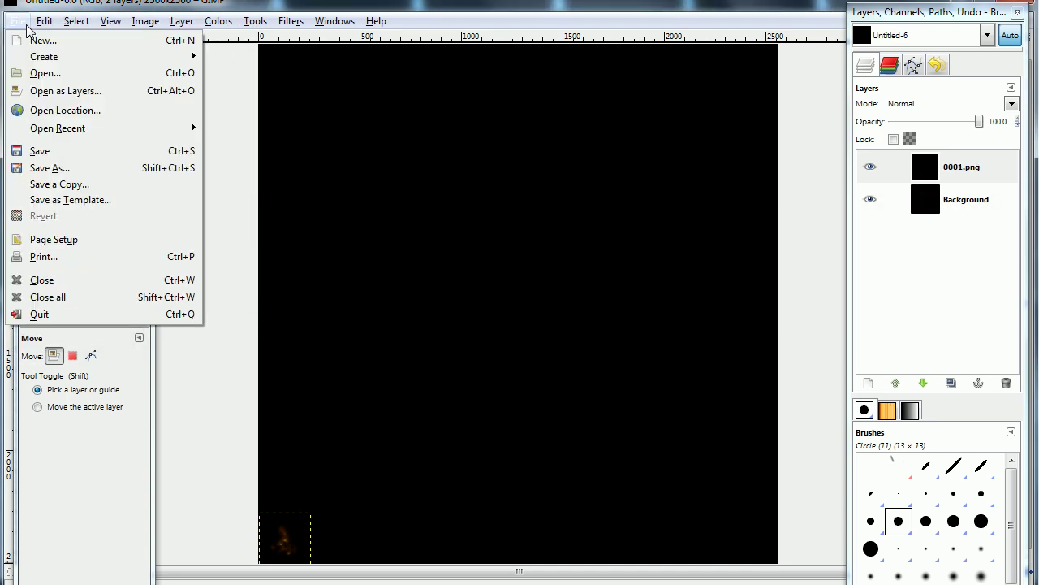
{"action": "left_click", "coordinate": [62, 89]}
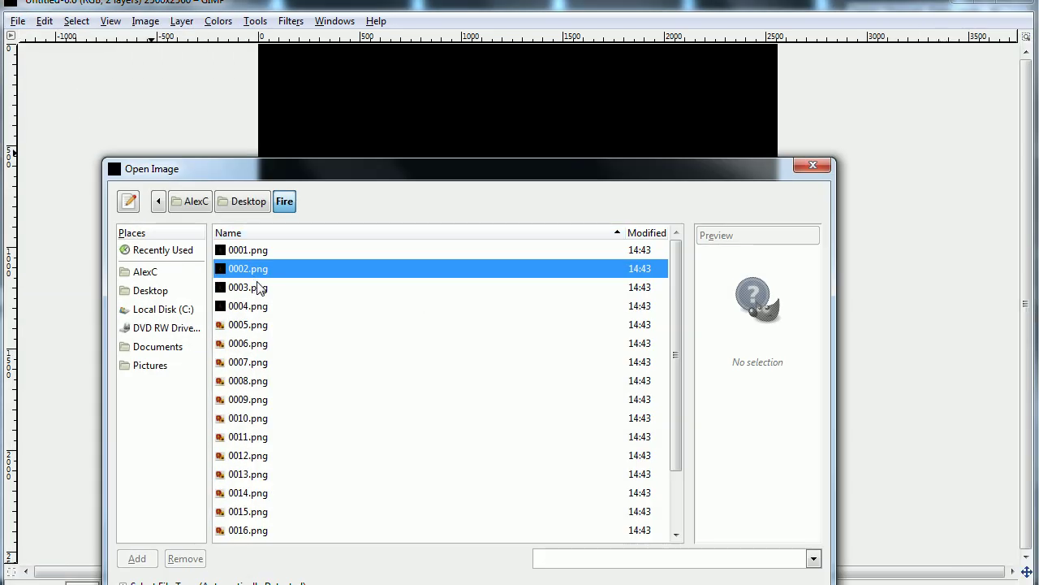
{"action": "key", "text": "Return"}
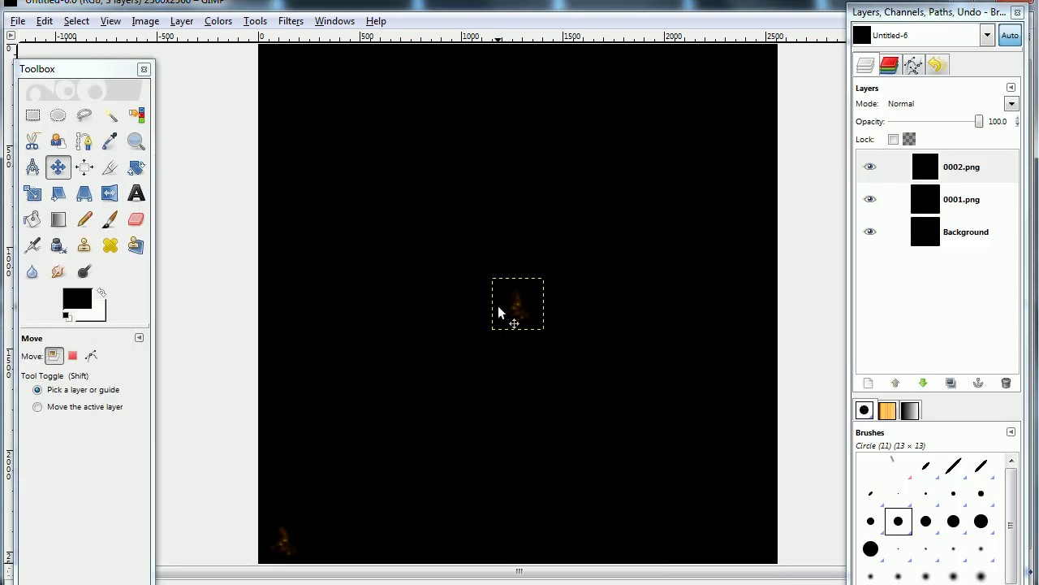
{"action": "left_click_drag", "start_coordinate": [398, 526], "coordinate": [332, 528]}
Select the Background layer and enable snapping to the grid.
{"action": "left_click", "coordinate": [981, 230]}
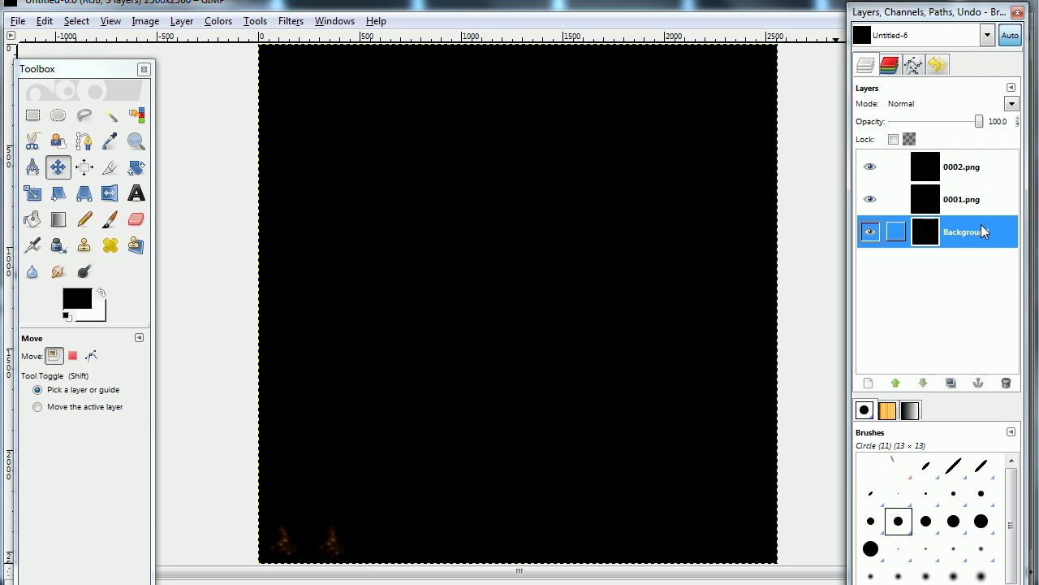
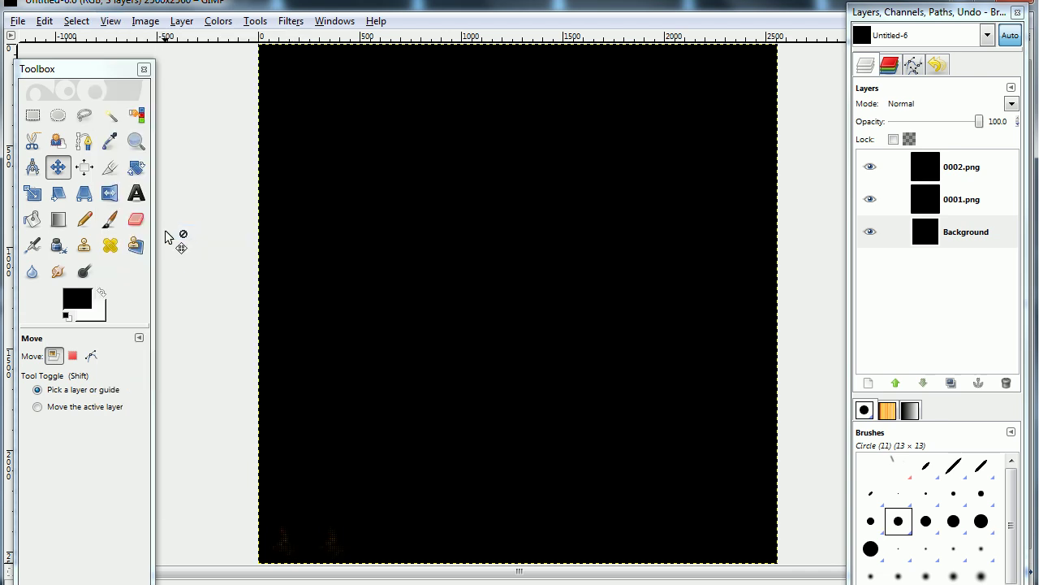
{"action": "left_click", "coordinate": [108, 21]}
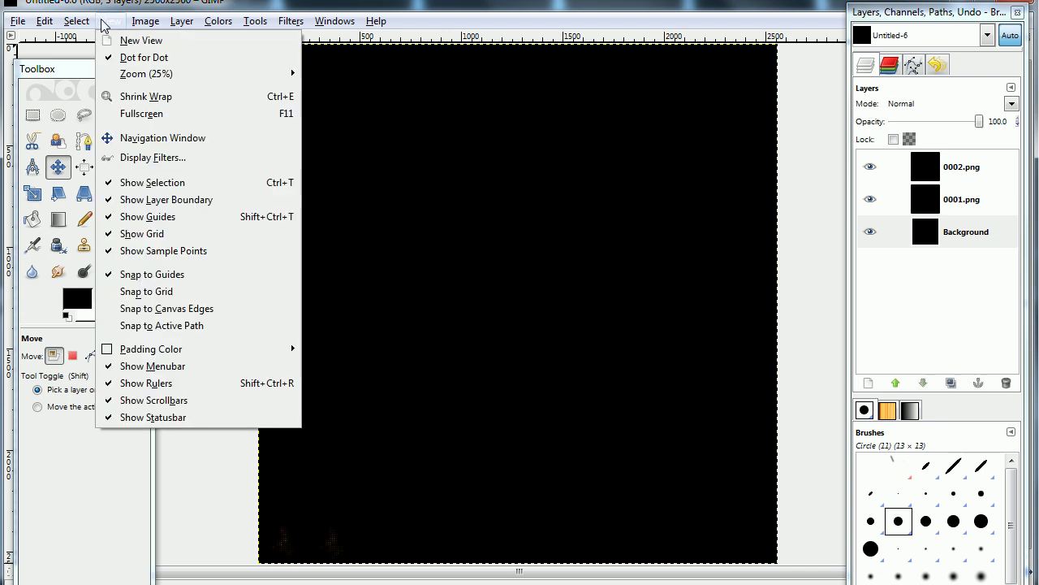
{"action": "left_click", "coordinate": [149, 296]}
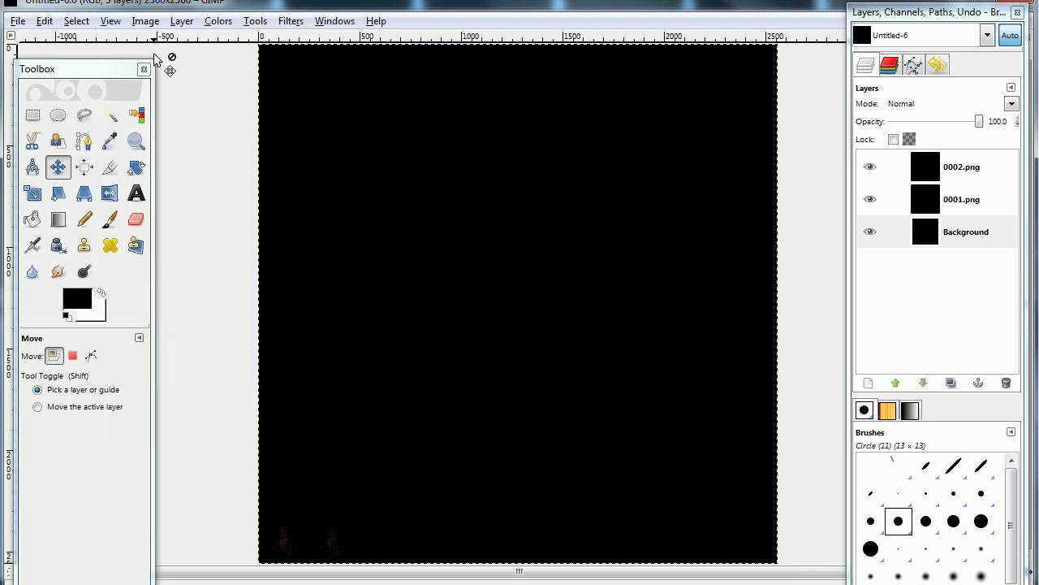
Open the image grid configuration and set the grid's foreground colour to white.
{"action": "left_click", "coordinate": [140, 21]}
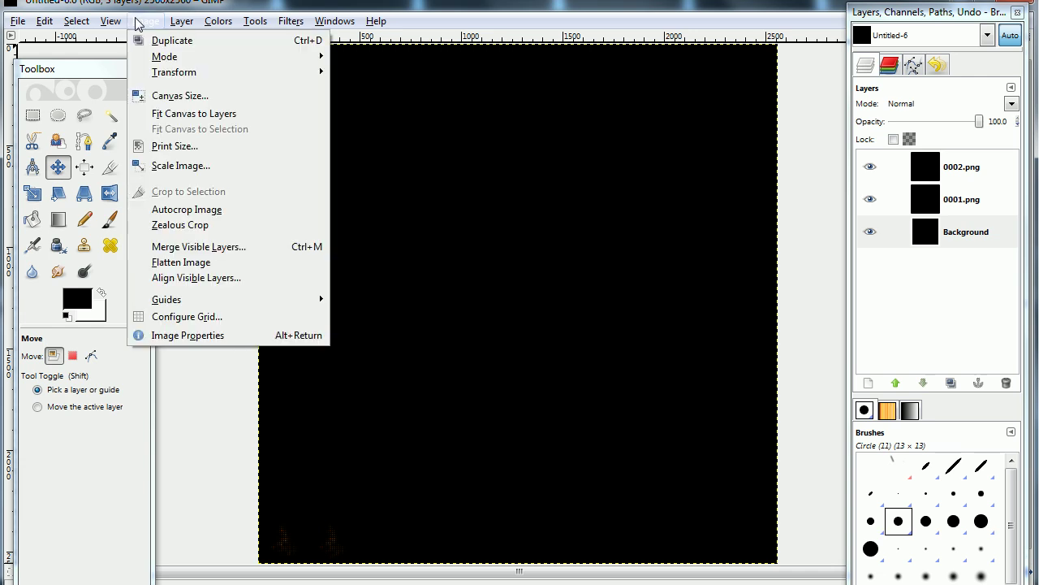
{"action": "left_click", "coordinate": [186, 321]}
{"action": "left_click_drag", "start_coordinate": [454, 129], "coordinate": [582, 122]}
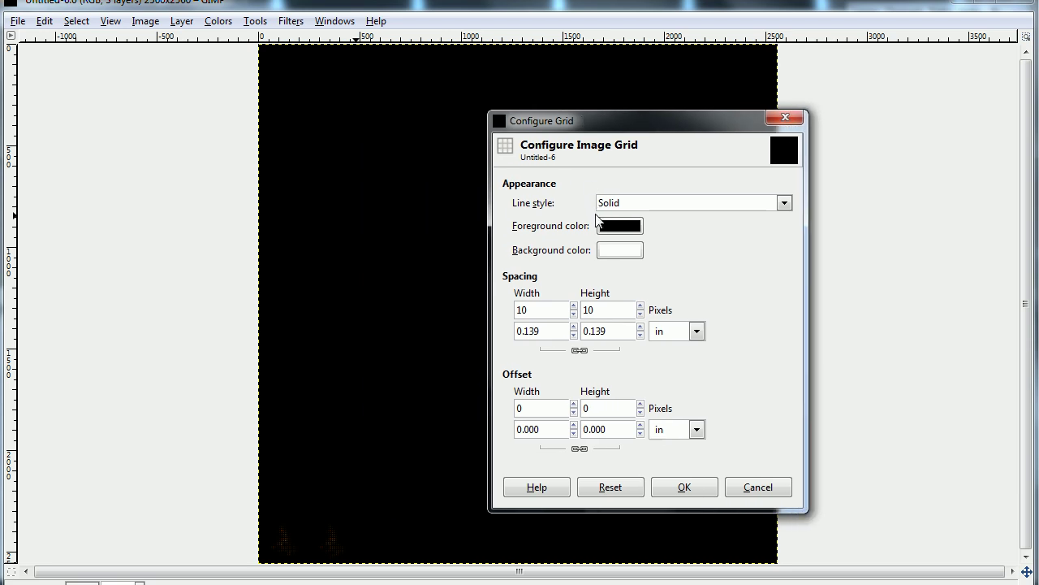
{"action": "left_click", "coordinate": [625, 227]}
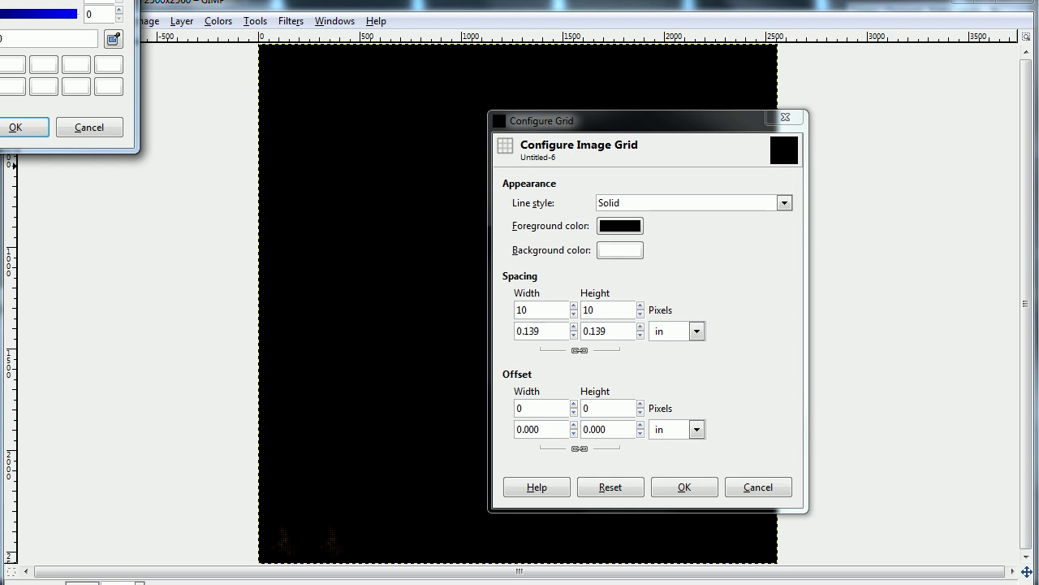
{"action": "left_click", "coordinate": [15, 126]}
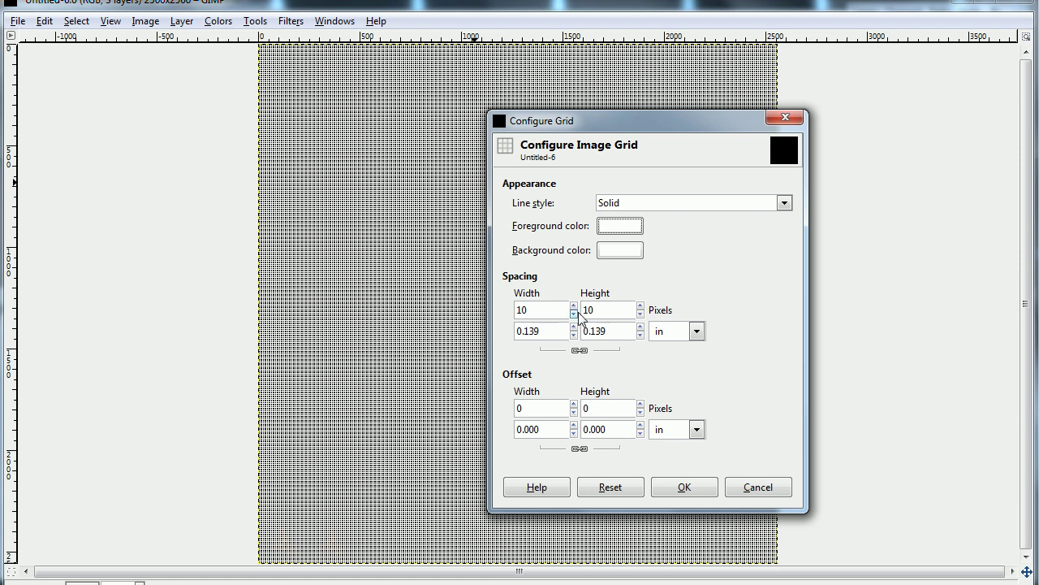
Set the grid spacing to 256 × 256 pixels with the Solid line style and apply the grid configuration.
{"action": "left_click_drag", "start_coordinate": [554, 307], "coordinate": [504, 306]}
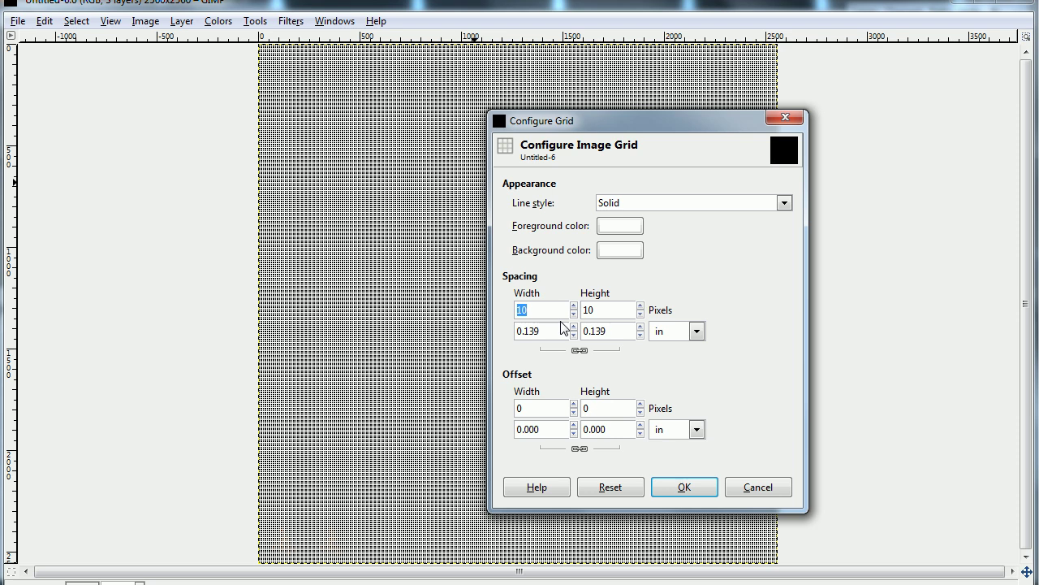
{"action": "type", "text": "256"}
{"action": "key", "text": "Tab"}
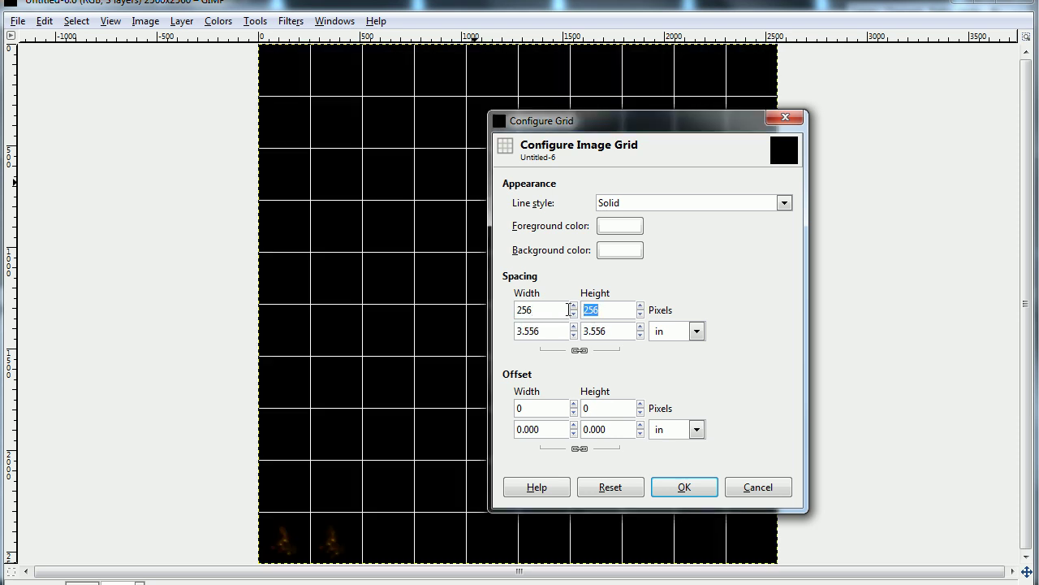
{"action": "type", "text": "256"}
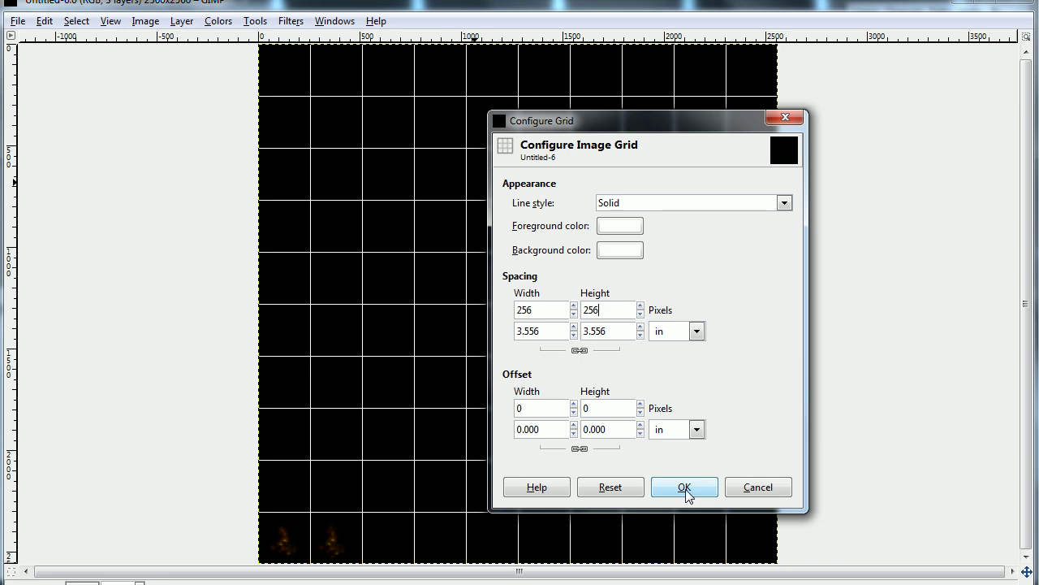
{"action": "left_click", "coordinate": [676, 209]}
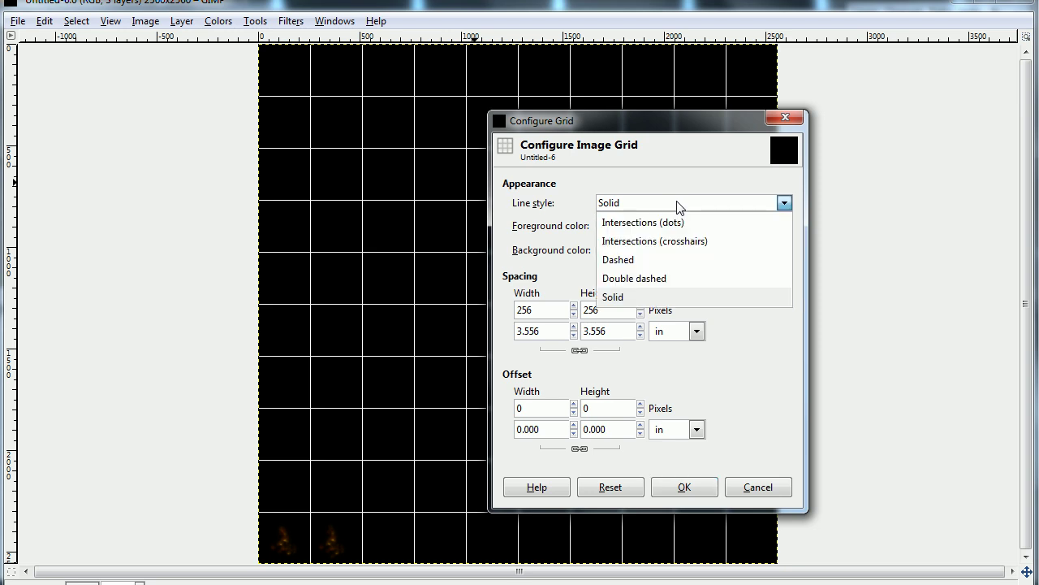
{"action": "left_click", "coordinate": [673, 302]}
{"action": "left_click", "coordinate": [683, 487]}
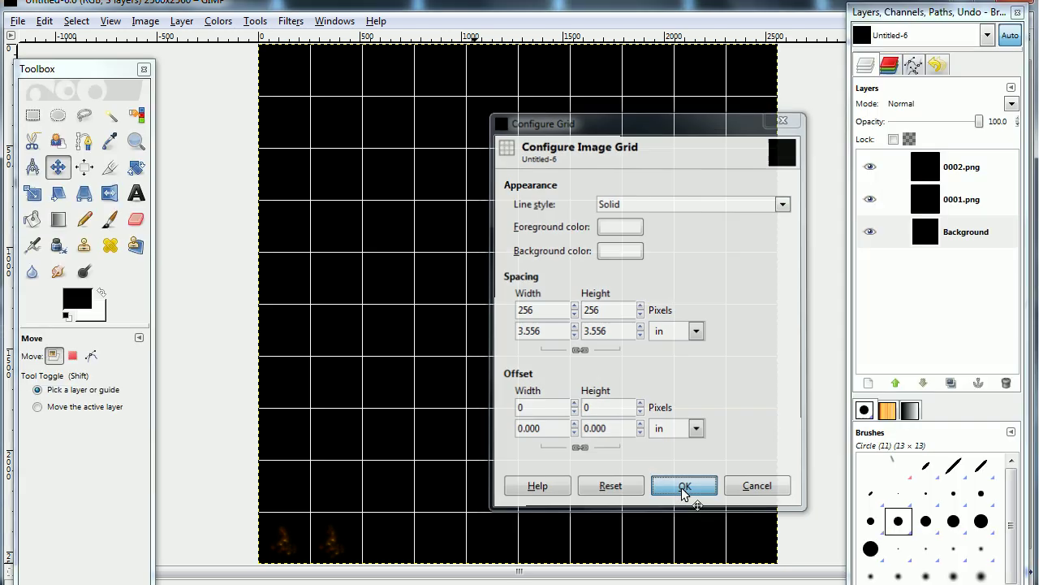
Snap the 0001.png and 0002.png layers into the first and second grid cells of the canvas's bottom row.
{"action": "left_click", "coordinate": [893, 199]}
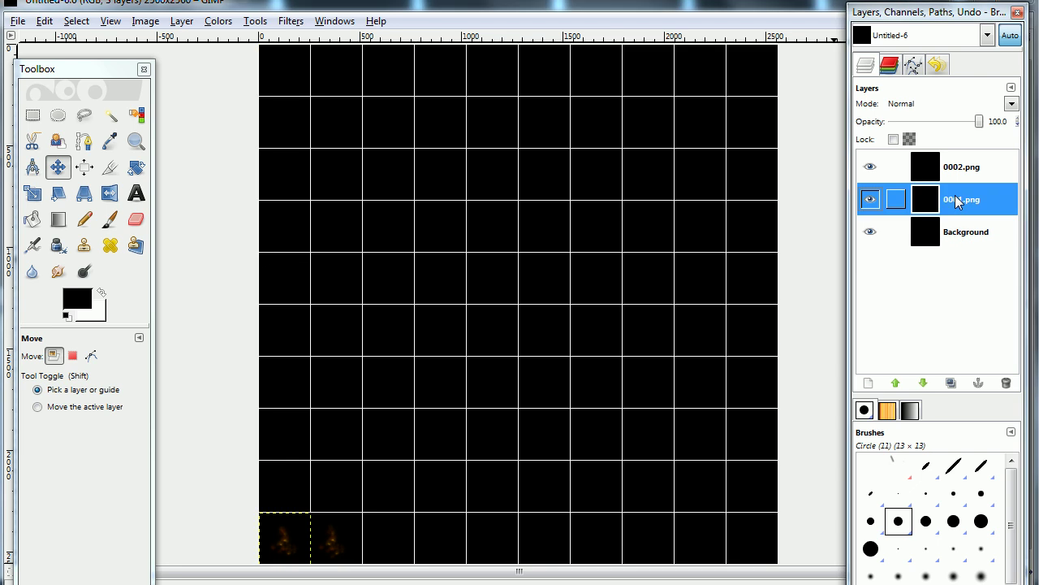
{"action": "left_click", "coordinate": [283, 542]}
{"action": "mouse_move", "coordinate": [283, 542]}
{"action": "left_mouse_down"}
{"action": "mouse_move", "coordinate": [397, 436]}
{"action": "mouse_move", "coordinate": [390, 431]}
{"action": "mouse_move", "coordinate": [281, 538]}
{"action": "left_mouse_up"}
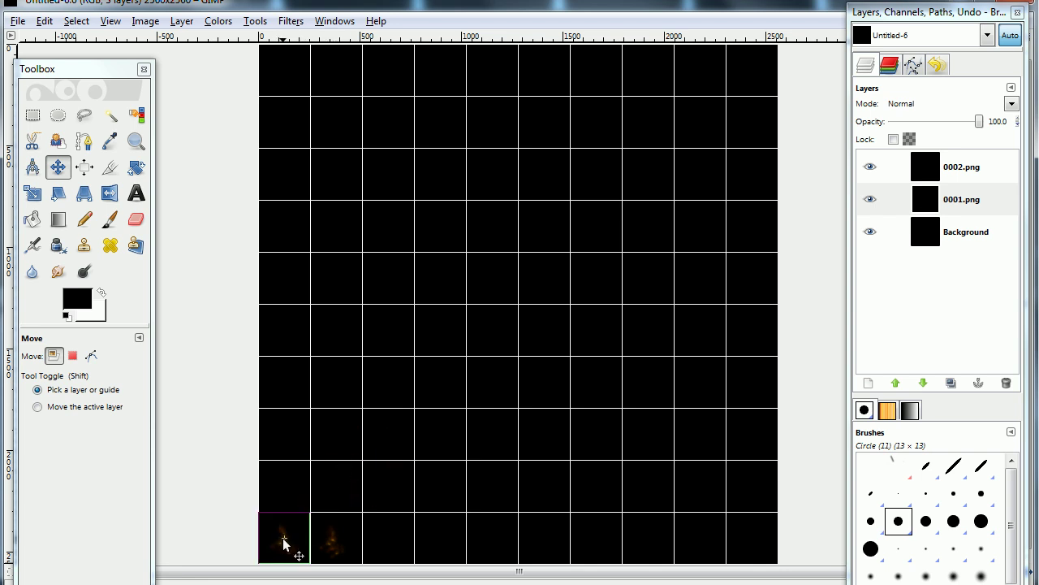
{"action": "left_click", "coordinate": [933, 171]}
{"action": "mouse_move", "coordinate": [341, 520]}
{"action": "left_mouse_down"}
{"action": "mouse_move", "coordinate": [360, 550]}
{"action": "mouse_move", "coordinate": [344, 533]}
{"action": "left_mouse_up"}
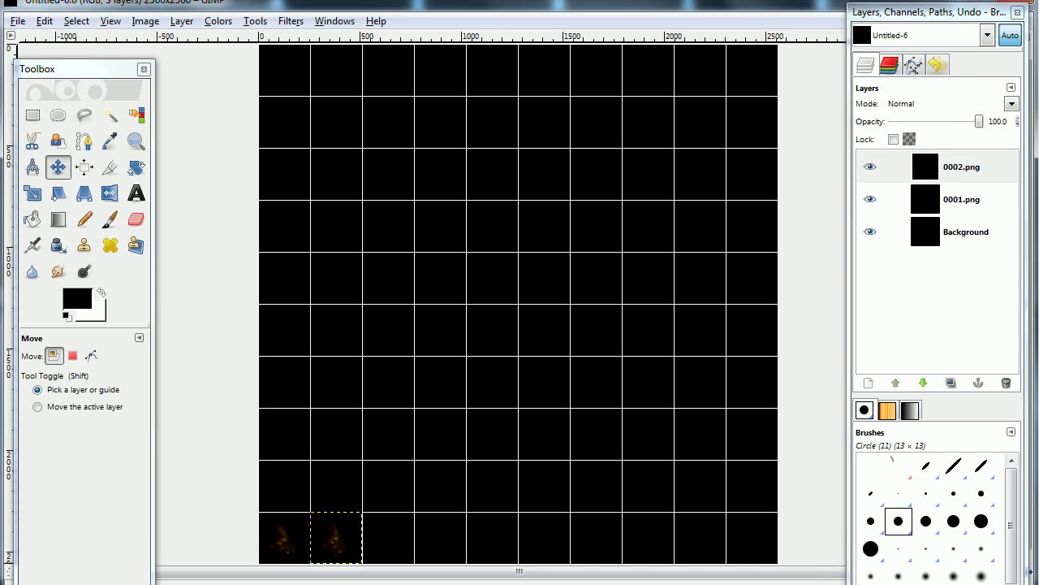
Open 0003.png as a new layer and snap it into the third grid cell of the bottom row.
{"action": "left_click", "coordinate": [17, 21]}
{"action": "left_click", "coordinate": [51, 89]}
{"action": "left_click", "coordinate": [272, 289]}
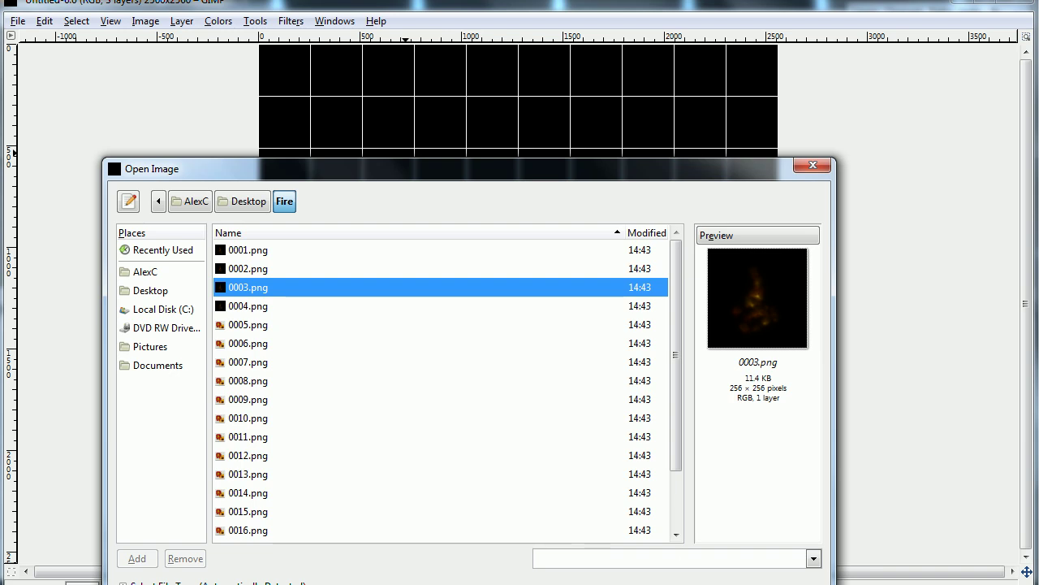
{"action": "key", "text": "Return"}
{"action": "left_click_drag", "start_coordinate": [519, 296], "coordinate": [379, 553]}
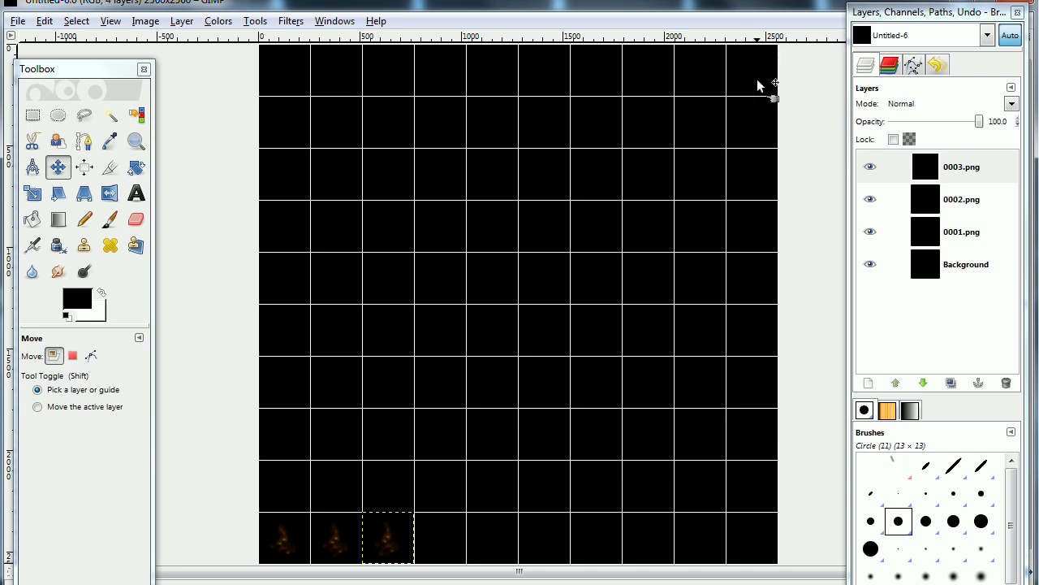
Turn off the grid display on the 2560 × 2560 fire texture canvas.
{"action": "left_click", "coordinate": [23, 22]}
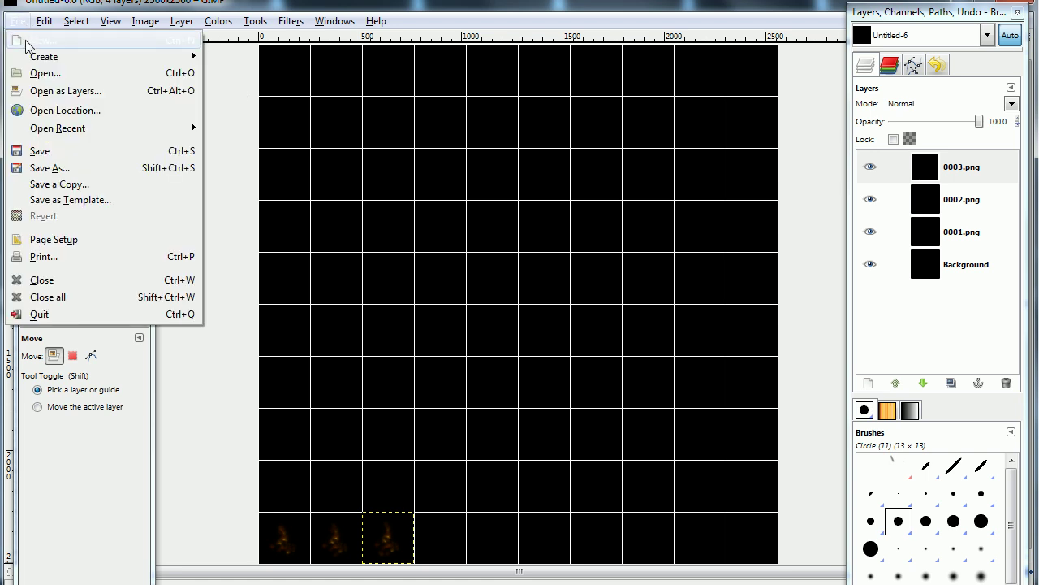
{"action": "left_click", "coordinate": [389, 48]}
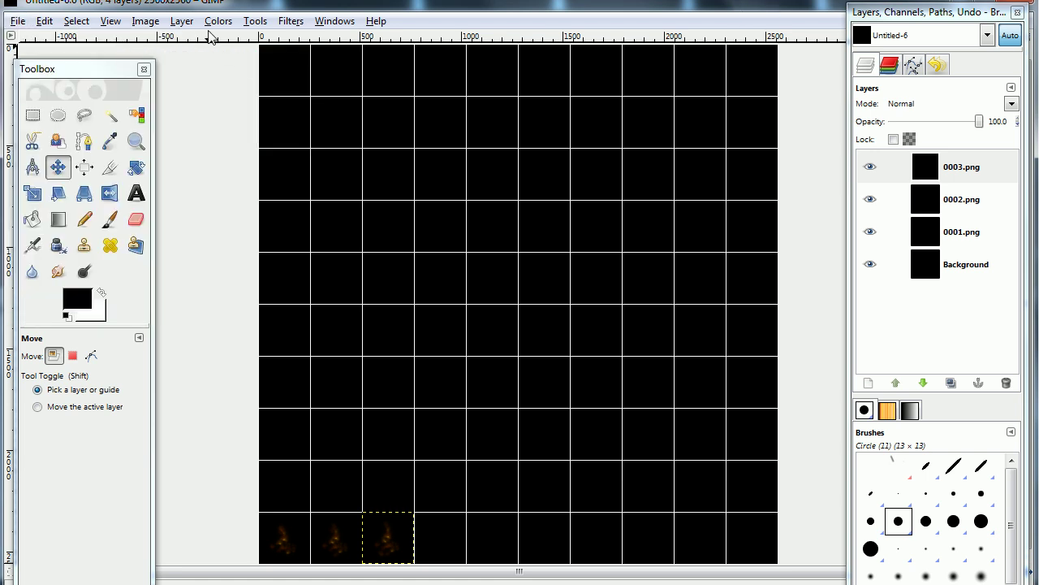
{"action": "left_click", "coordinate": [141, 22]}
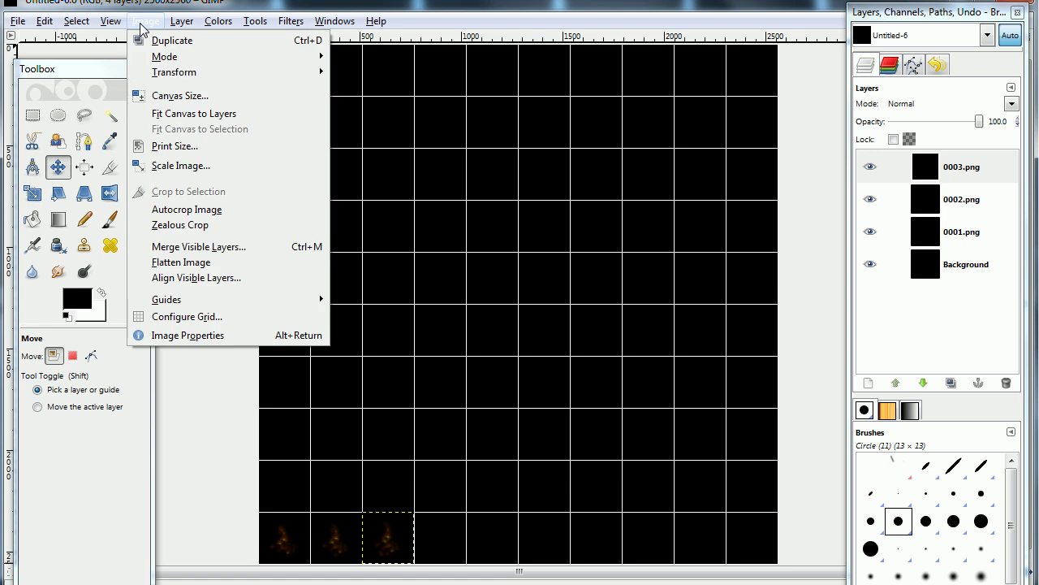
{"action": "mouse_move", "coordinate": [110, 21]}
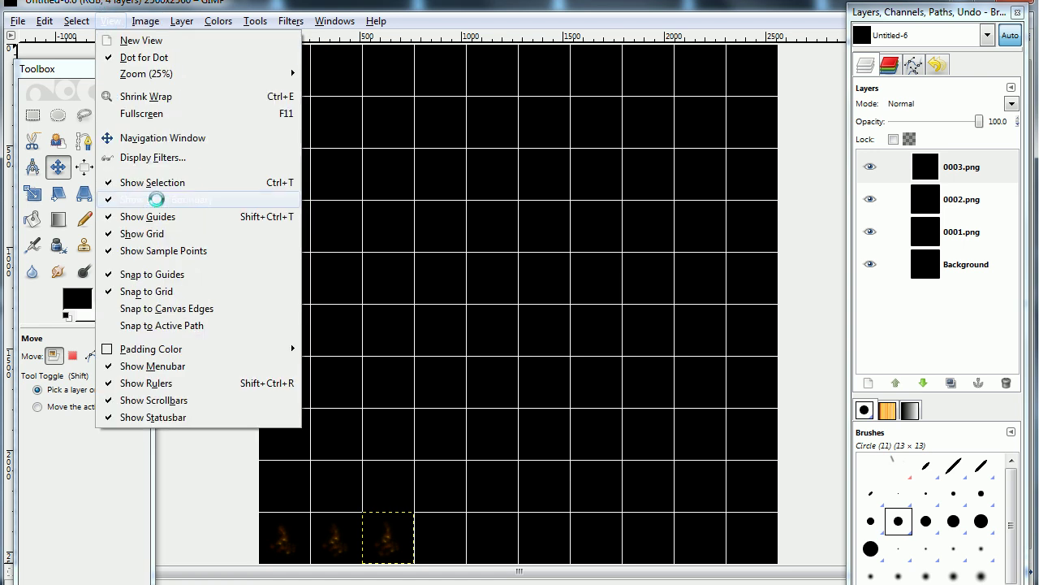
{"action": "left_click", "coordinate": [153, 236]}
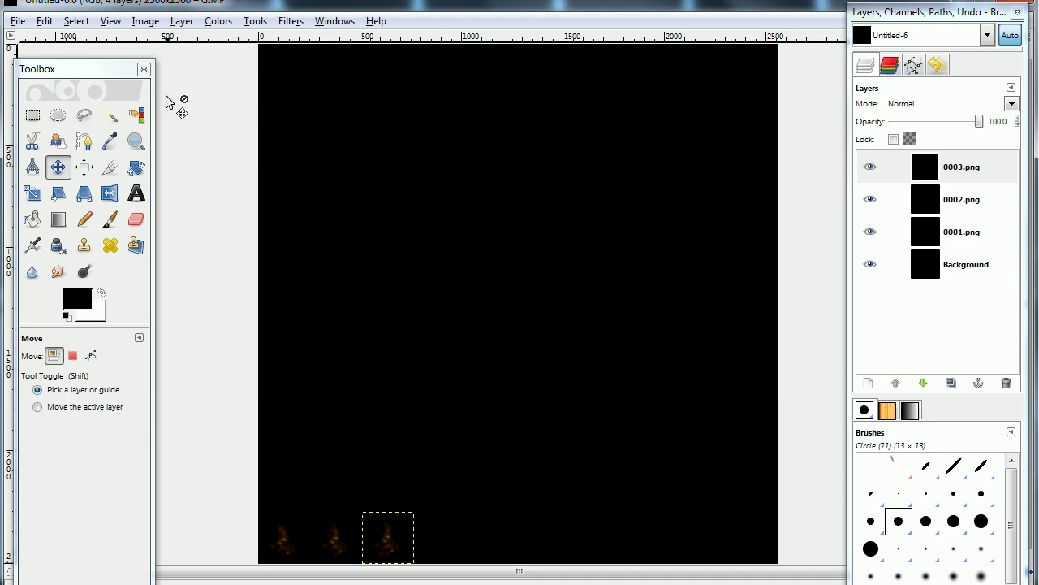
Open OrangeFire.png from the Desktop's Tutorial folder, examine its layout of fire frames, and close it again.
{"action": "left_click", "coordinate": [17, 22]}
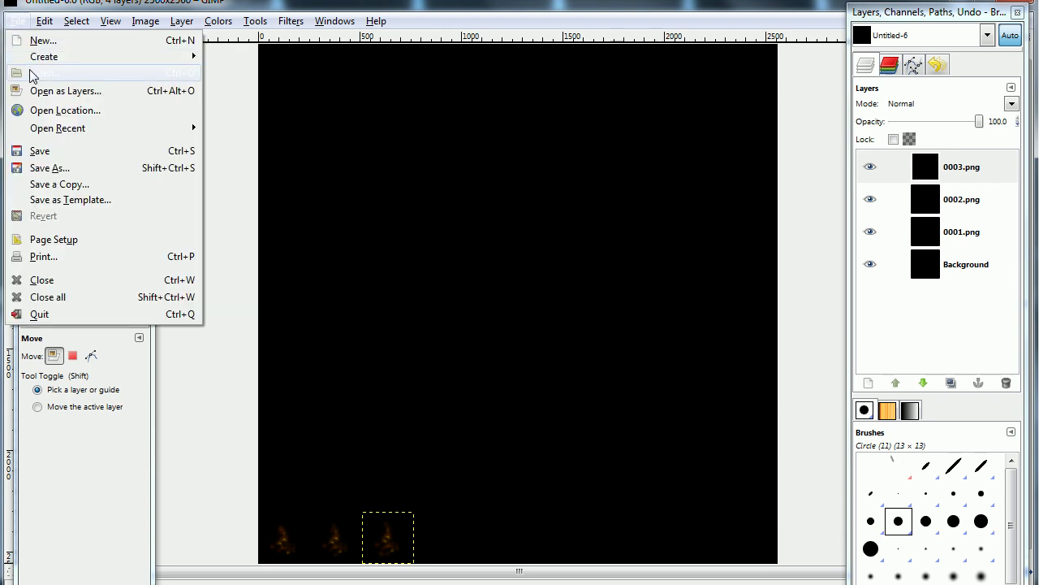
{"action": "left_click", "coordinate": [34, 72]}
{"action": "left_click", "coordinate": [147, 272]}
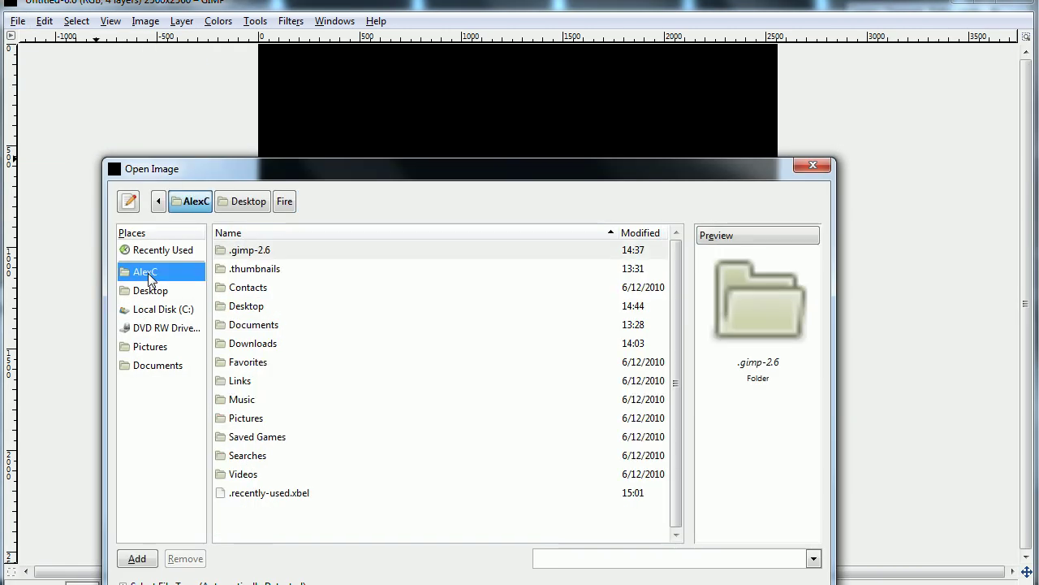
{"action": "left_click", "coordinate": [151, 290]}
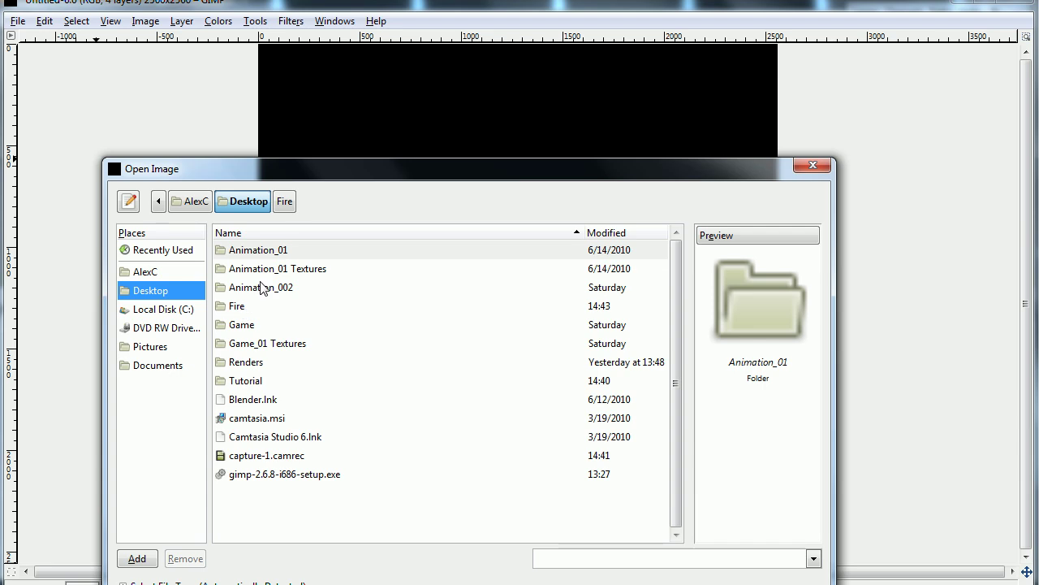
{"action": "left_click", "coordinate": [246, 382]}
{"action": "double_click", "coordinate": [246, 382]}
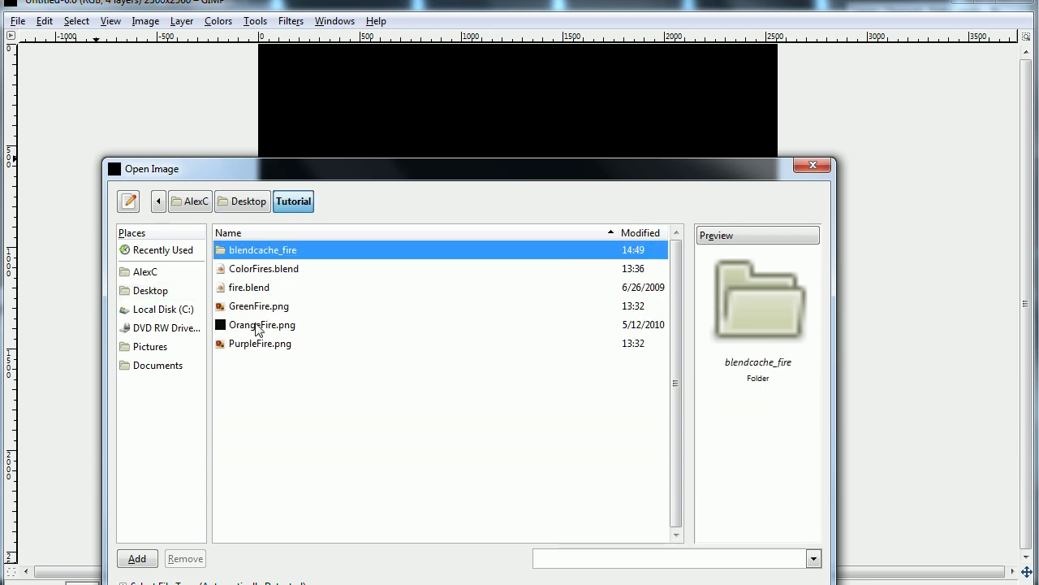
{"action": "double_click", "coordinate": [256, 326]}
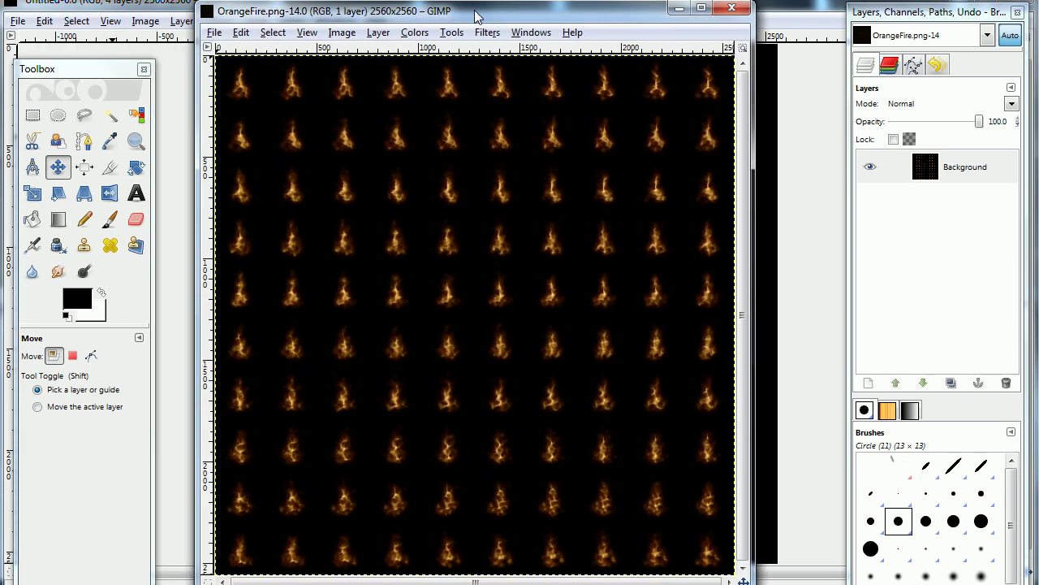
{"action": "left_click_drag", "start_coordinate": [477, 16], "coordinate": [494, 15]}
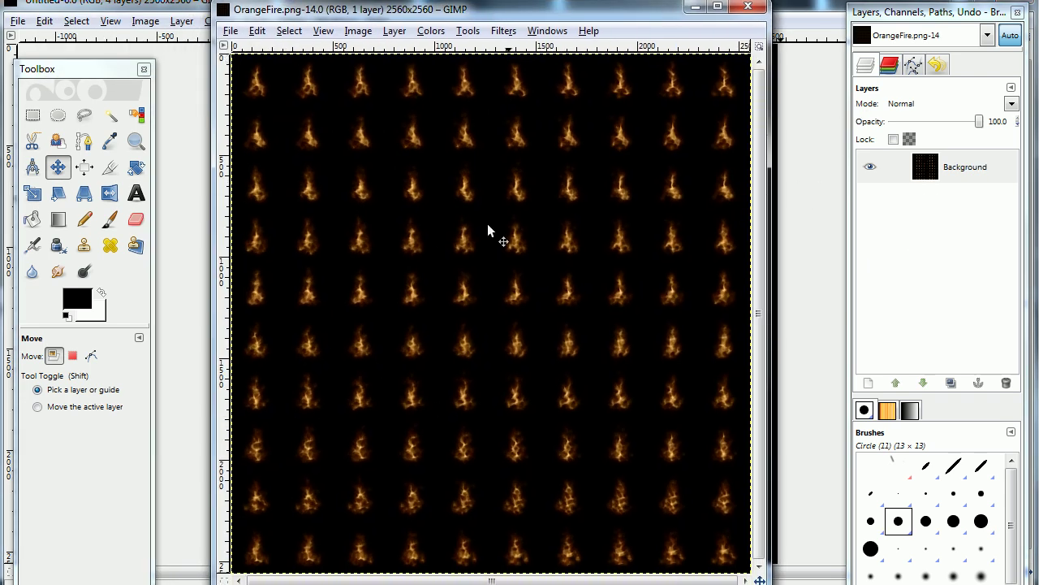
{"action": "left_click", "coordinate": [748, 8]}
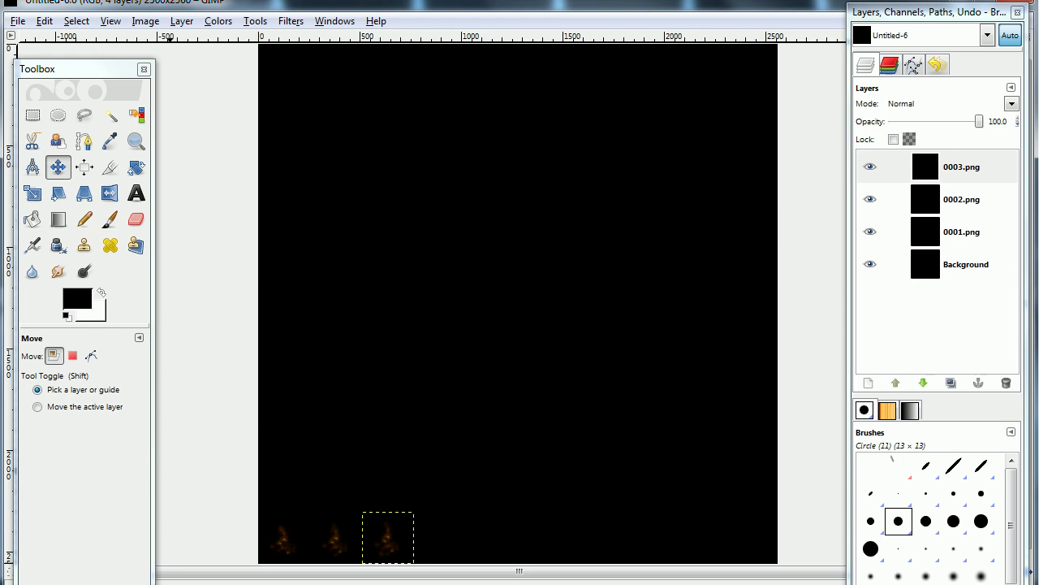
Switch to Blender and replace the open ColorFires.blend with a new default scene.
{"action": "mouse_move", "coordinate": [8, 581]}
{"action": "left_click", "coordinate": [350, 575]}
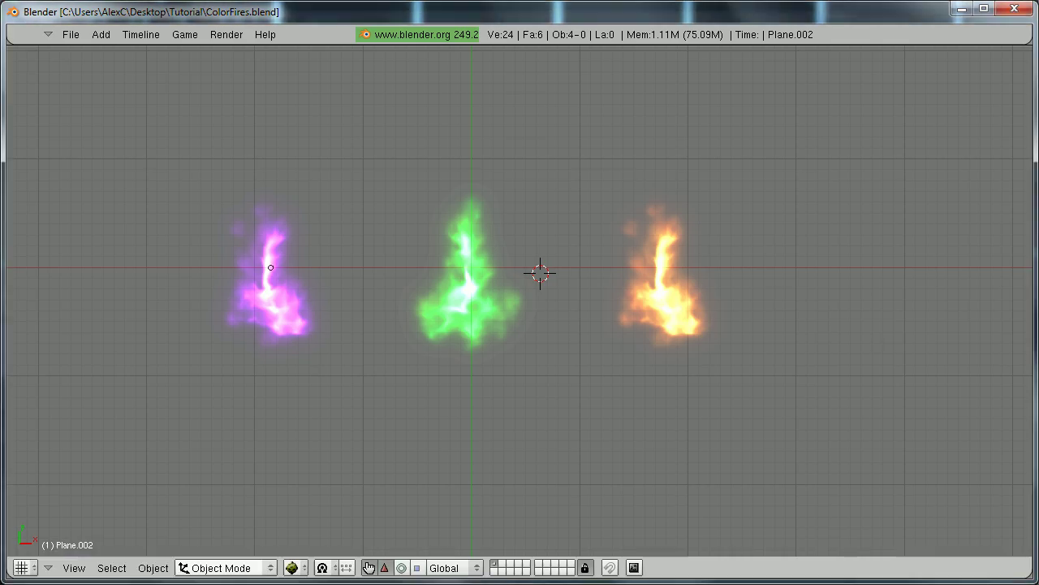
{"action": "left_click", "coordinate": [71, 34]}
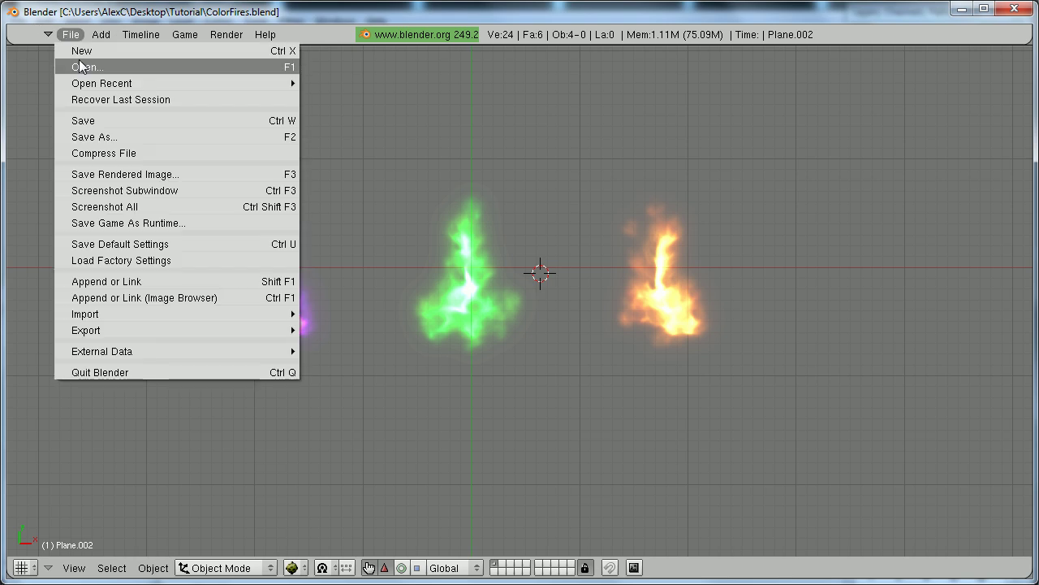
{"action": "left_click", "coordinate": [82, 48]}
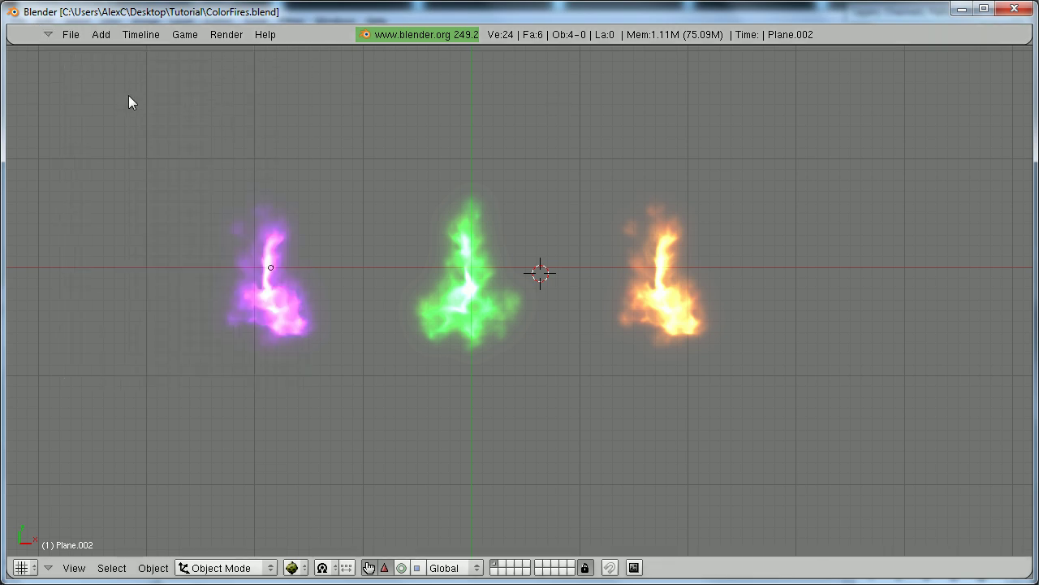
{"action": "left_click", "coordinate": [71, 34]}
{"action": "left_click", "coordinate": [75, 50]}
{"action": "left_click", "coordinate": [76, 47]}
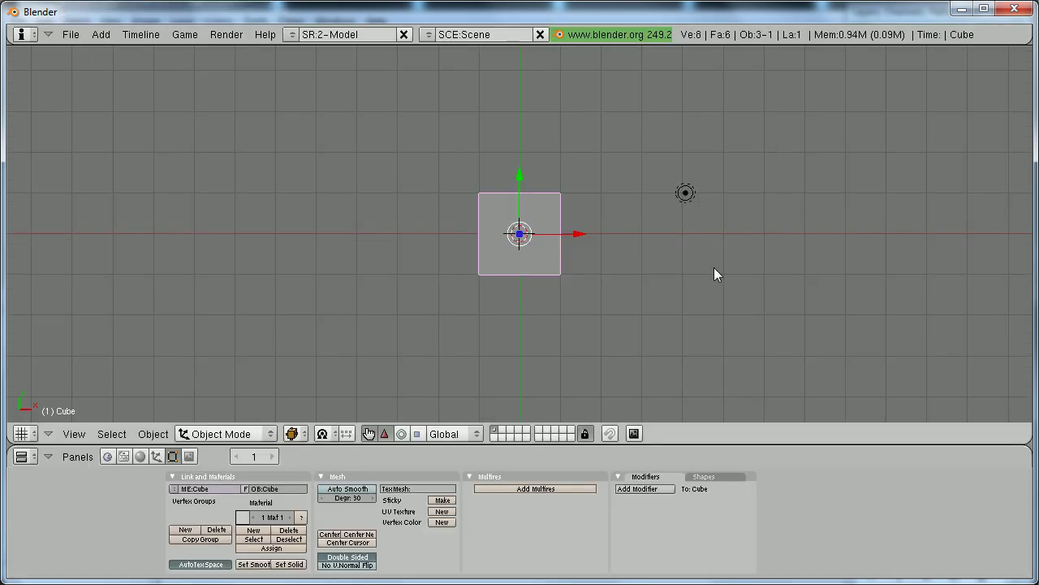
Delete the default cube, enlarge the buttons area, and set the game engine to Texture Face Materials.
{"action": "key", "text": "x"}
{"action": "left_click", "coordinate": [621, 243]}
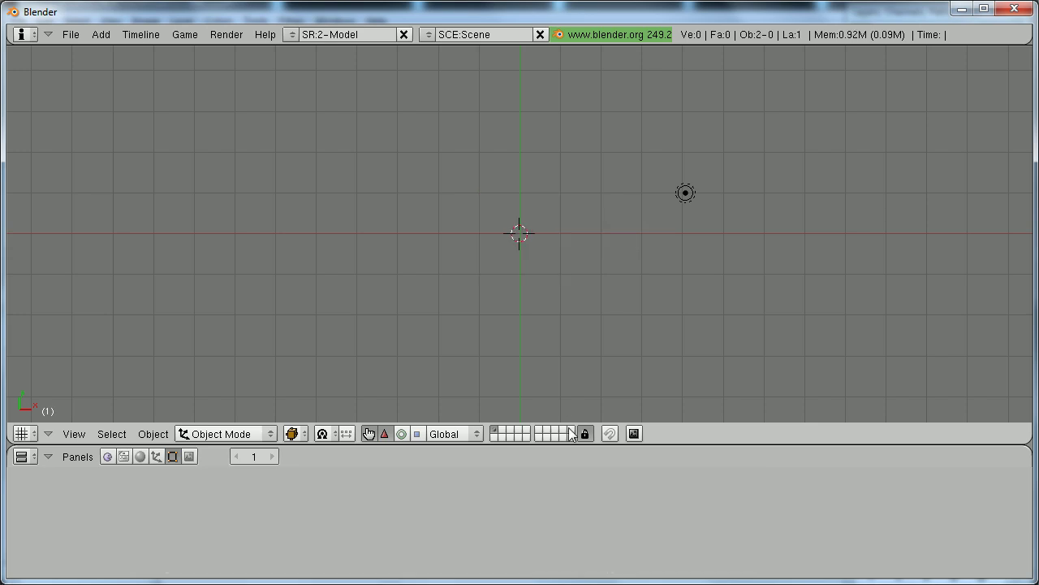
{"action": "left_click_drag", "start_coordinate": [568, 443], "coordinate": [565, 333]}
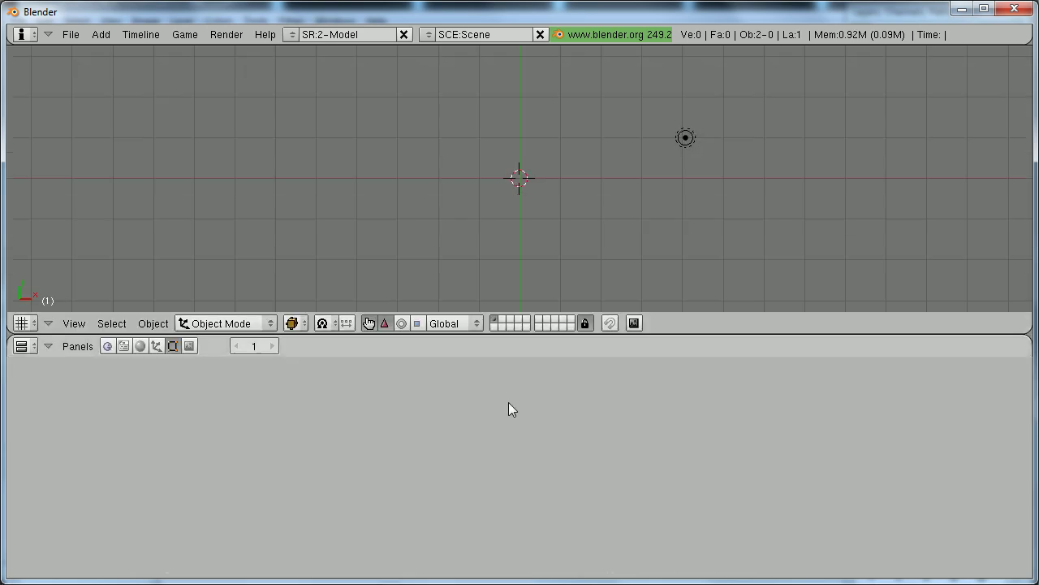
{"action": "left_click", "coordinate": [184, 34]}
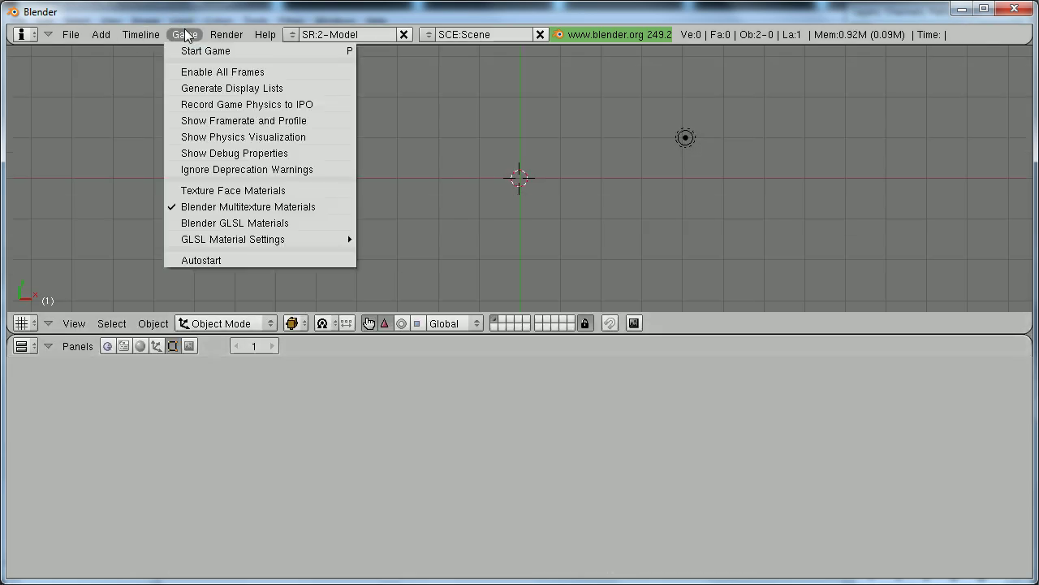
{"action": "left_click", "coordinate": [244, 190]}
Add a mesh plane at the 3D cursor and set the viewport draw type to Textured.
{"action": "key", "text": "space"}
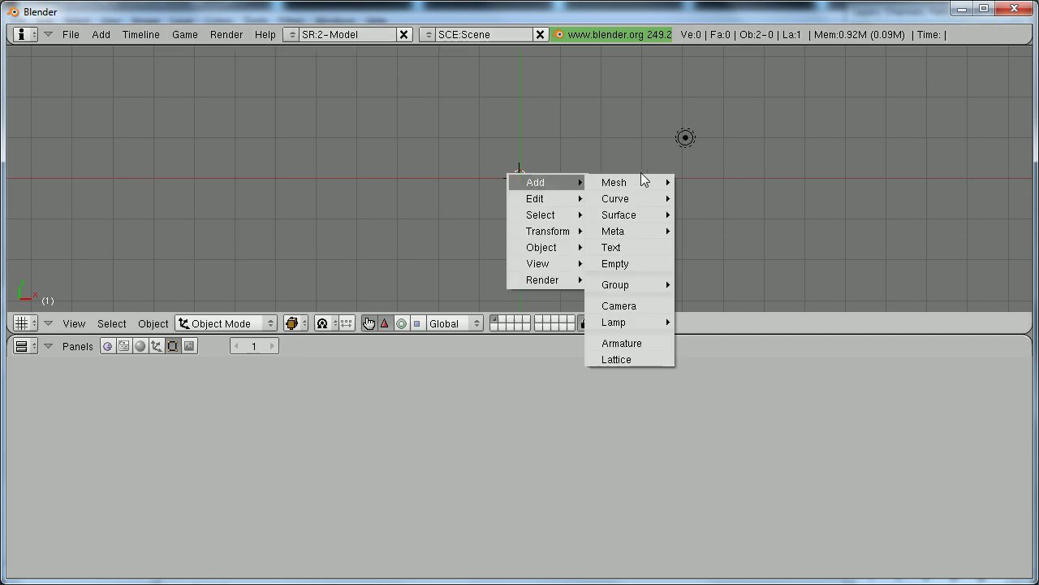
{"action": "mouse_move", "coordinate": [611, 180]}
{"action": "left_click", "coordinate": [692, 184]}
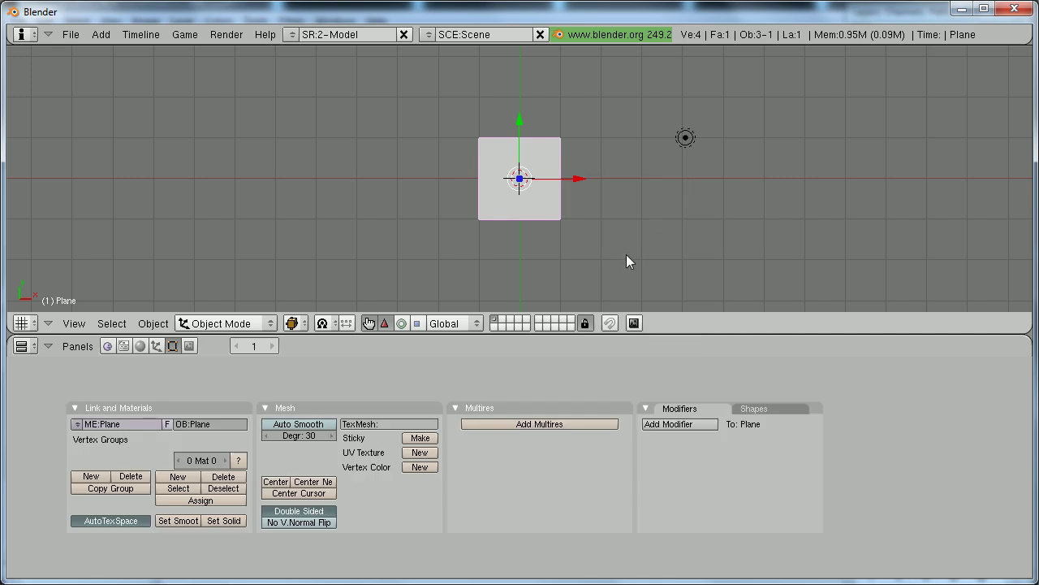
{"action": "left_click", "coordinate": [284, 325]}
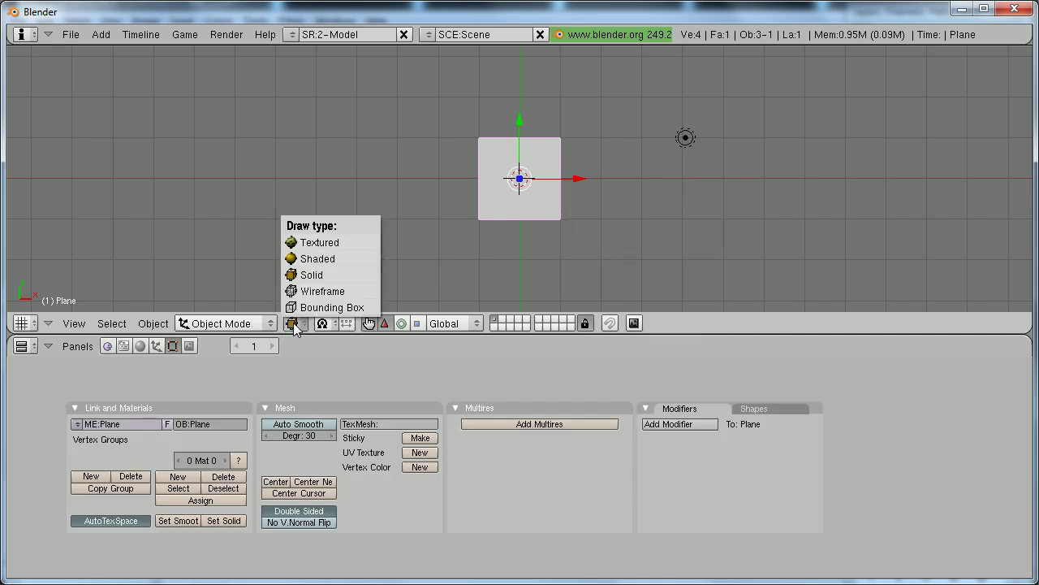
{"action": "left_click", "coordinate": [320, 241]}
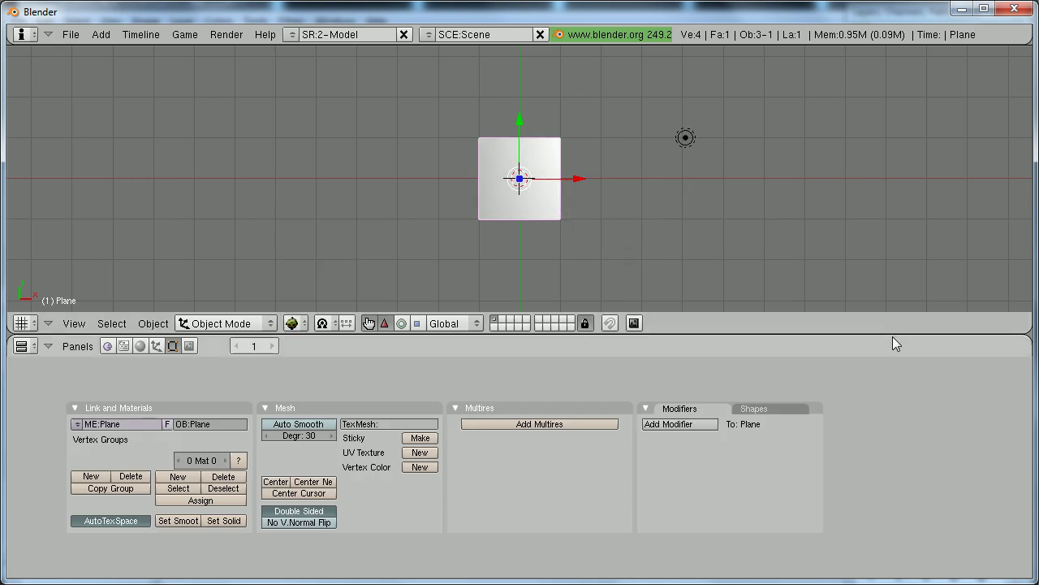
Split the 3D view vertically and change the narrower new area to the UV/Image Editor.
{"action": "right_click", "coordinate": [756, 336]}
{"action": "left_click", "coordinate": [754, 337]}
{"action": "left_click", "coordinate": [738, 247]}
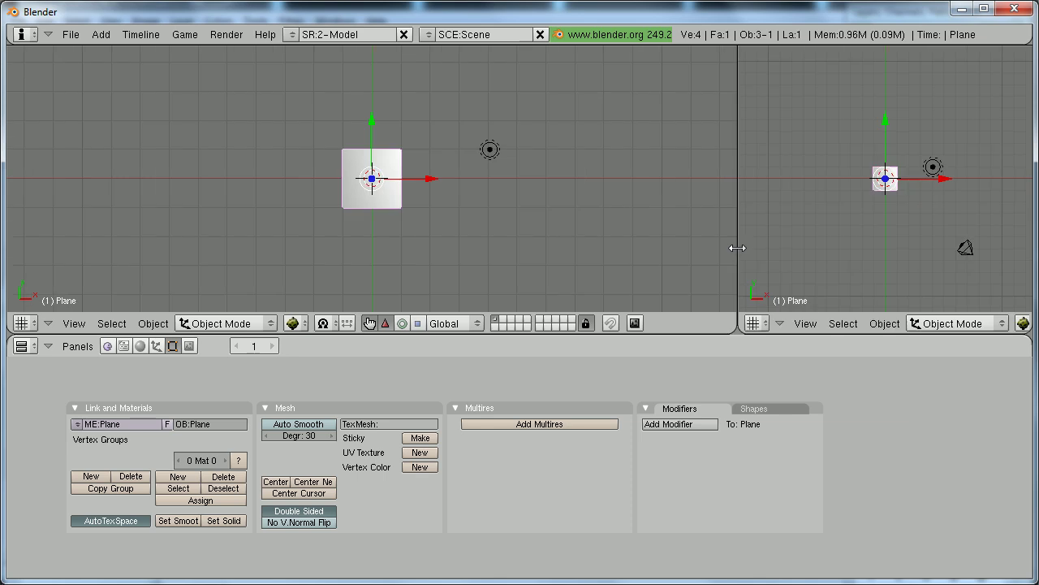
{"action": "left_click", "coordinate": [754, 324]}
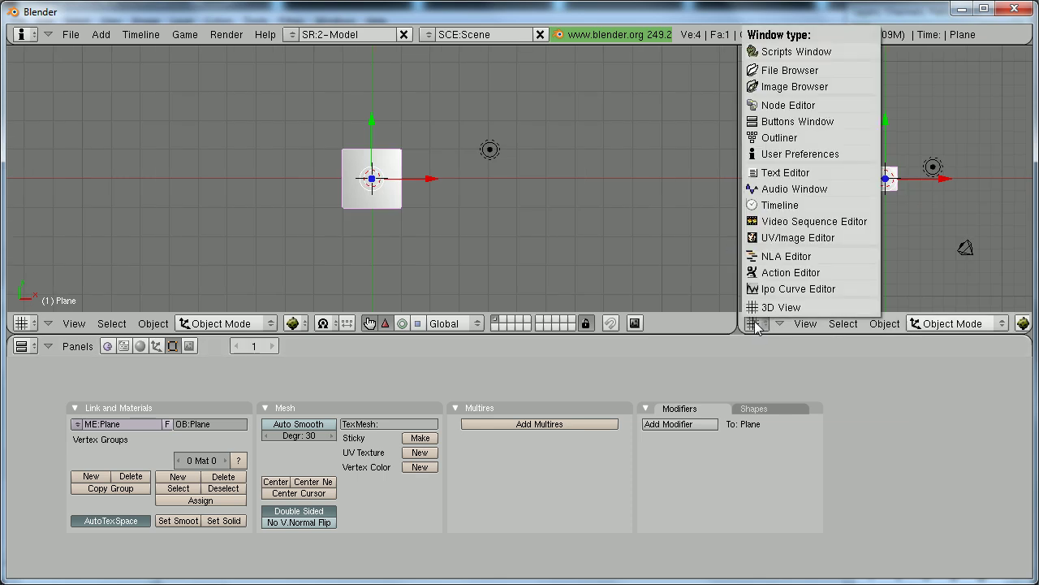
{"action": "left_click", "coordinate": [780, 235]}
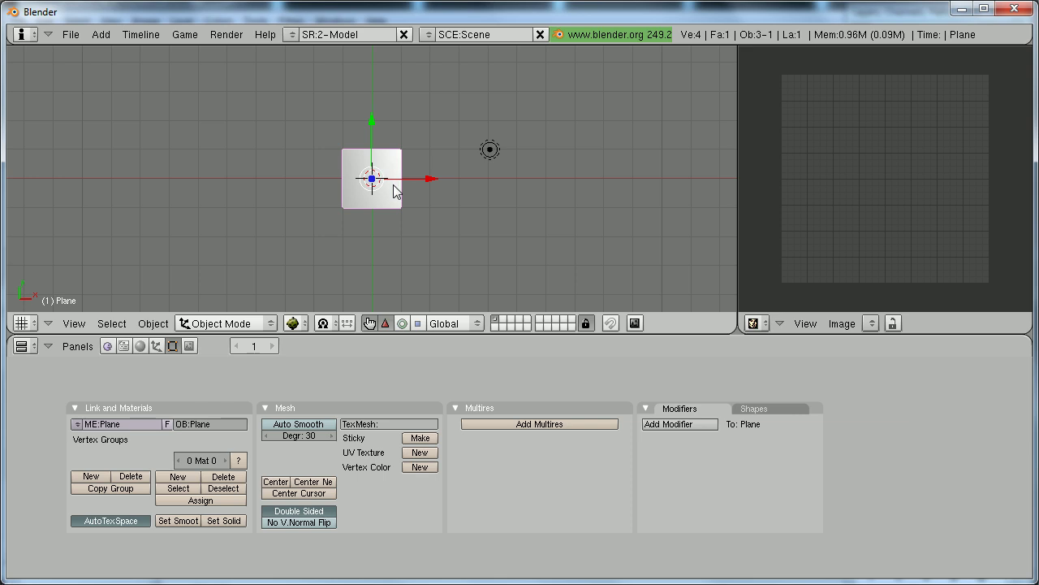
Enter Edit Mode on the plane and unwrap its face for UV texturing.
{"action": "key", "text": "Tab"}
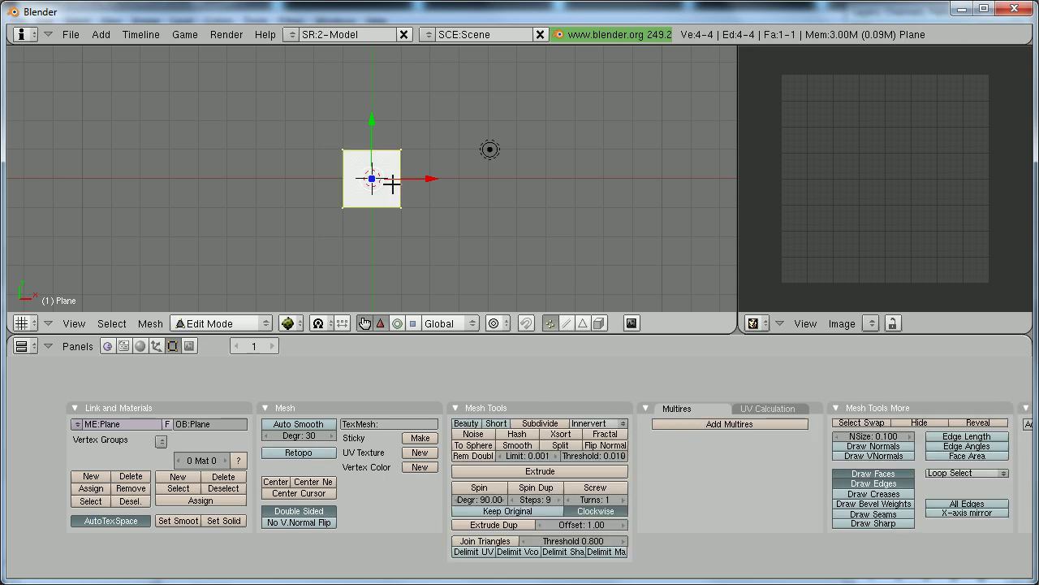
{"action": "key", "text": "u"}
{"action": "left_click", "coordinate": [393, 185]}
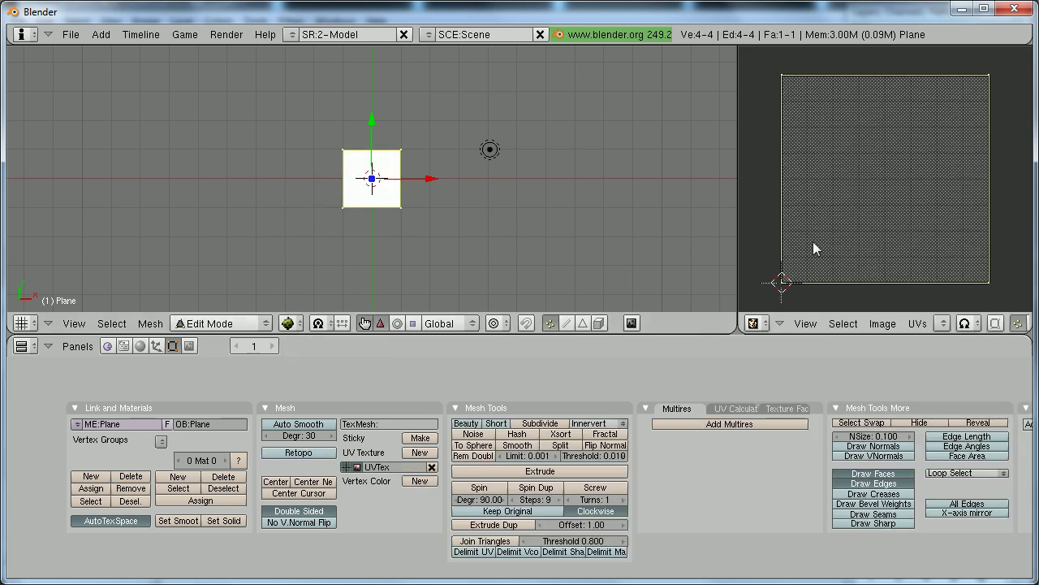
Load OrangeFire.png from the Tutorial folder as the plane's UV image and fit the whole sheet in view.
{"action": "left_click", "coordinate": [894, 320]}
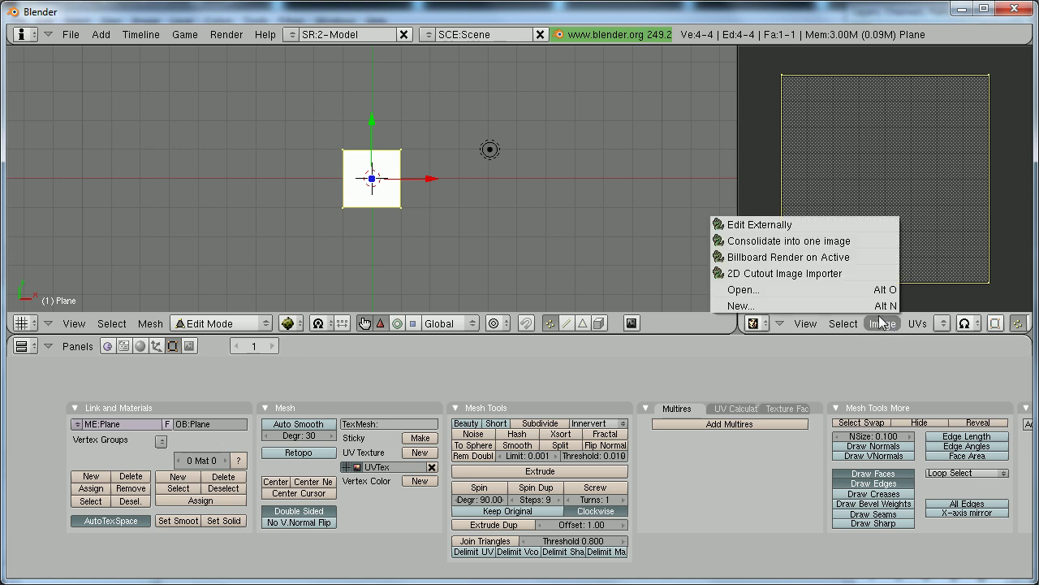
{"action": "left_click", "coordinate": [859, 286]}
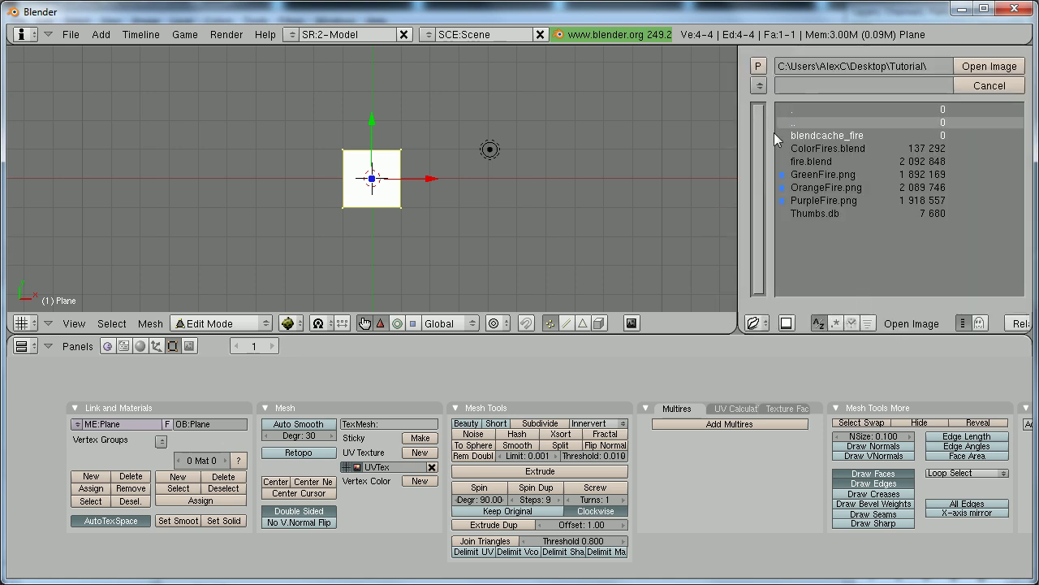
{"action": "left_click", "coordinate": [809, 190]}
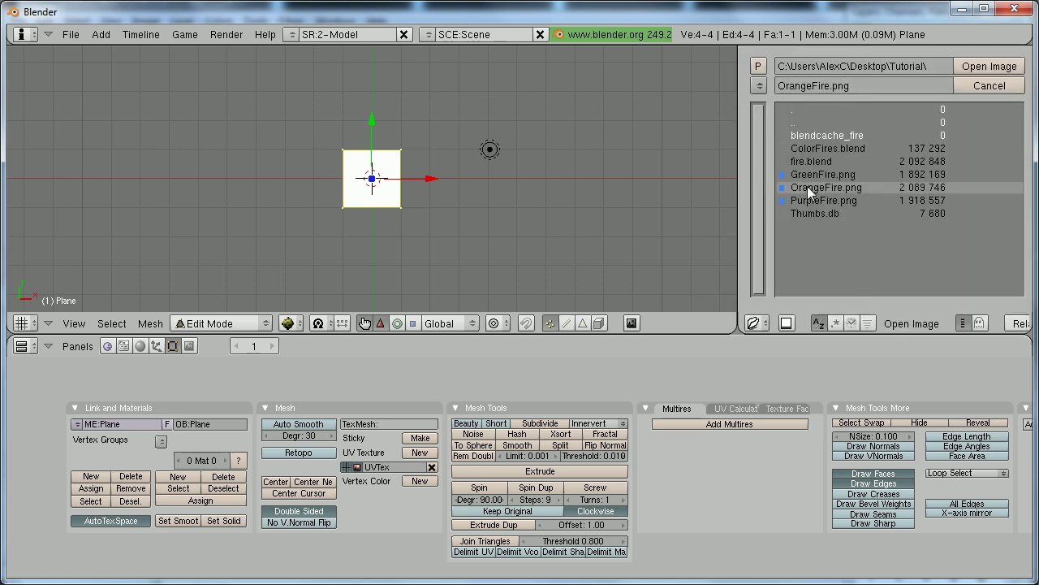
{"action": "left_click", "coordinate": [998, 70]}
{"action": "scroll", "coordinate": [911, 159], "scroll_direction": "down", "scroll_amount": 5}
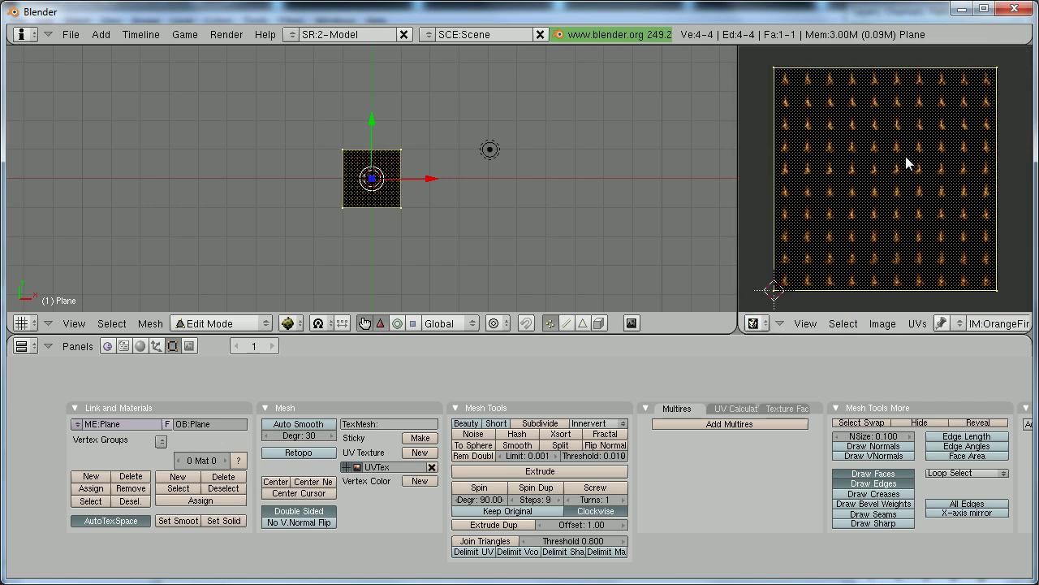
Show the image's Real-time Properties and enable Anim for the fire texture.
{"action": "left_click", "coordinate": [805, 323]}
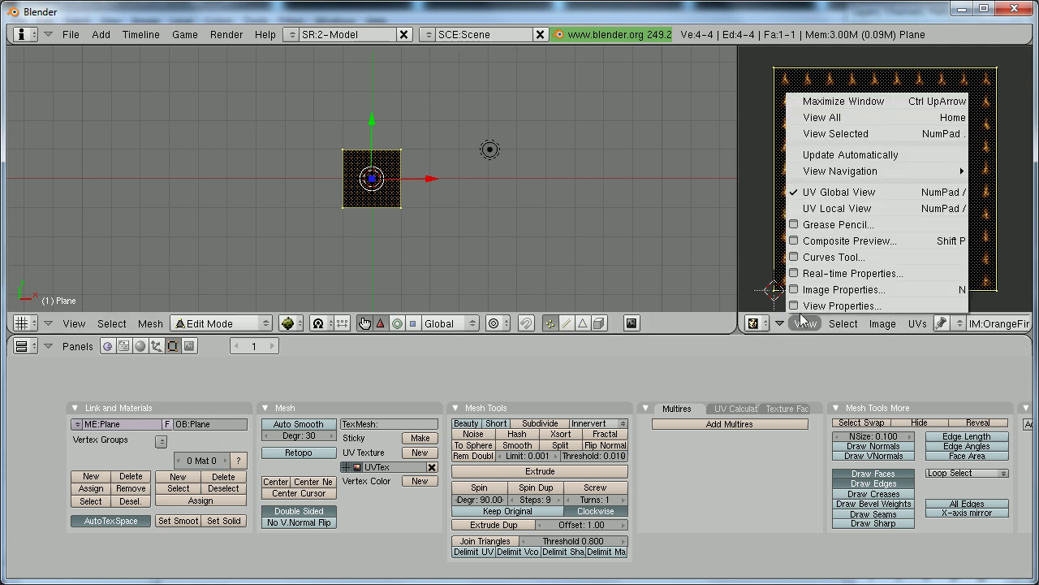
{"action": "left_click", "coordinate": [812, 273]}
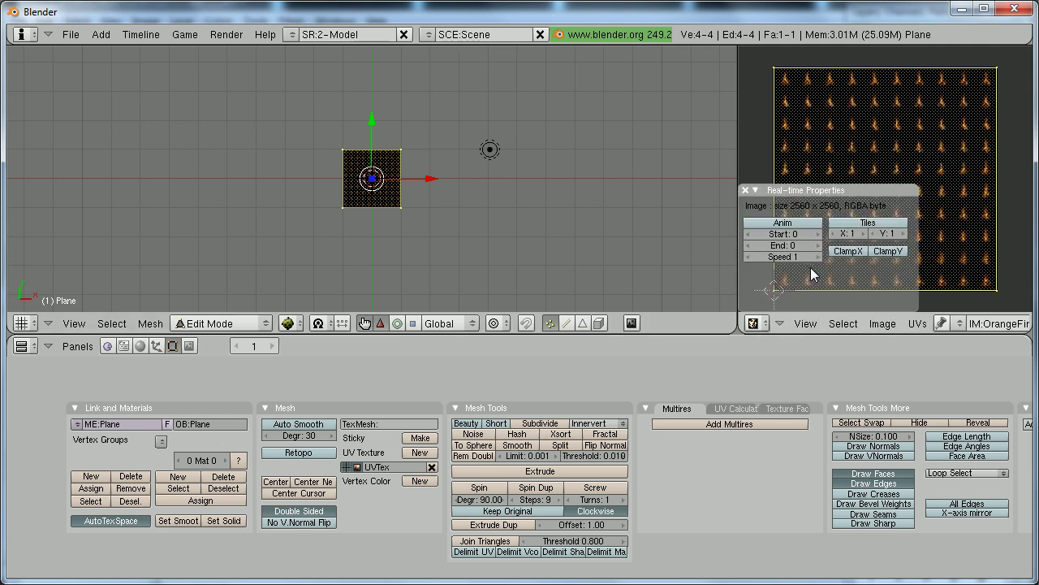
{"action": "left_click", "coordinate": [793, 224]}
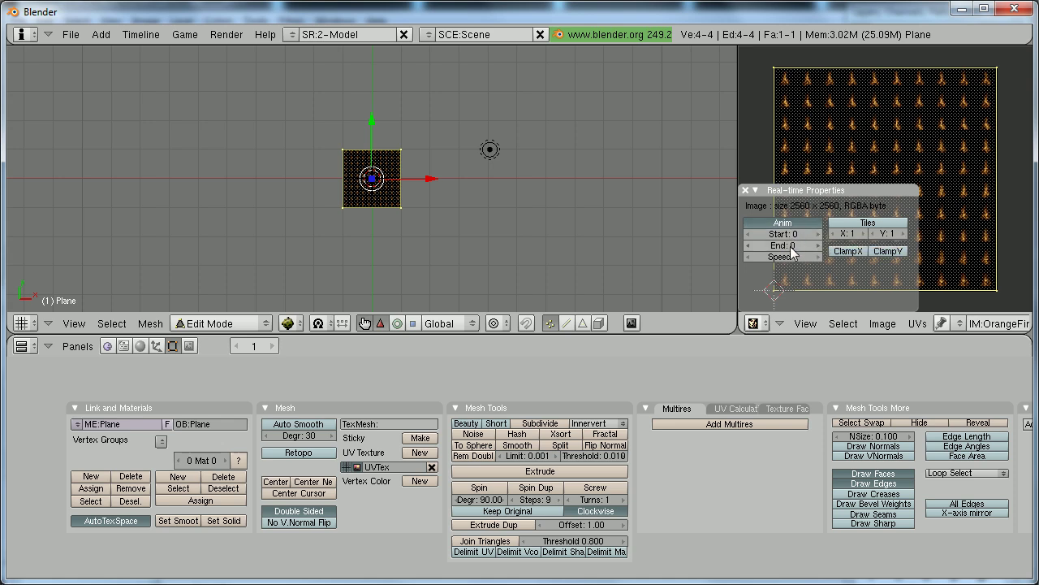
Set the fire texture animation's end frame to 99 and its speed to 20.
{"action": "left_click", "coordinate": [793, 246]}
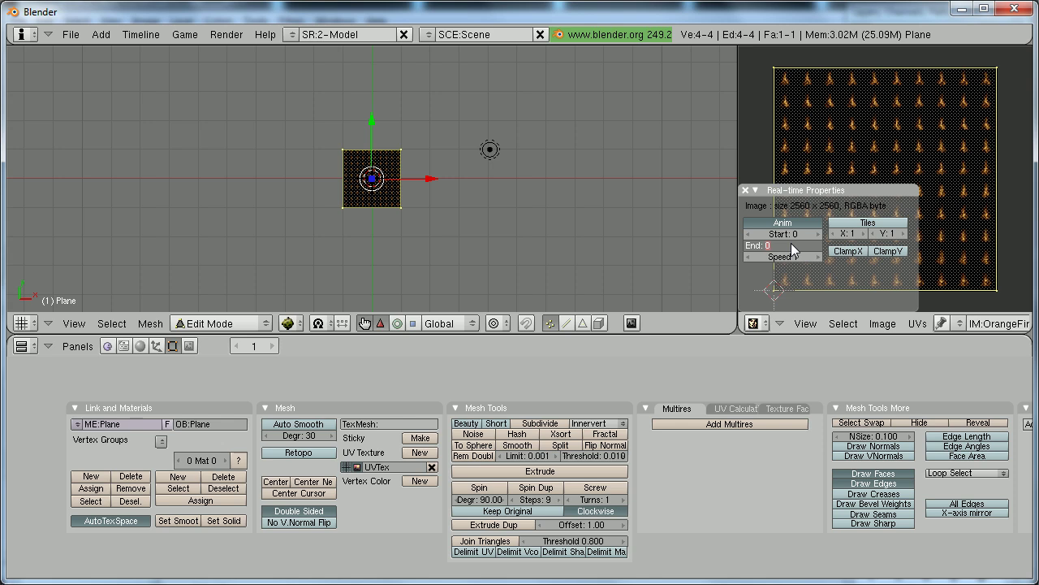
{"action": "key", "text": "Return"}
{"action": "left_click", "coordinate": [778, 257]}
{"action": "type", "text": "20"}
{"action": "key", "text": "Return"}
Divide the fire image into 10 tiles in X and 10 tiles in Y.
{"action": "left_click", "coordinate": [859, 233]}
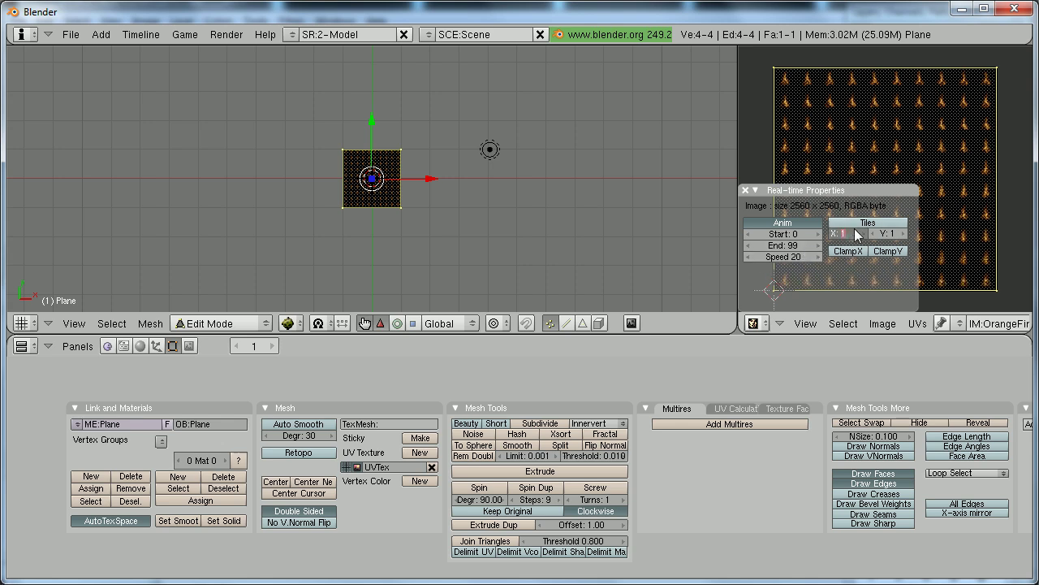
{"action": "type", "text": "10"}
{"action": "key", "text": "Return"}
{"action": "left_click", "coordinate": [887, 233]}
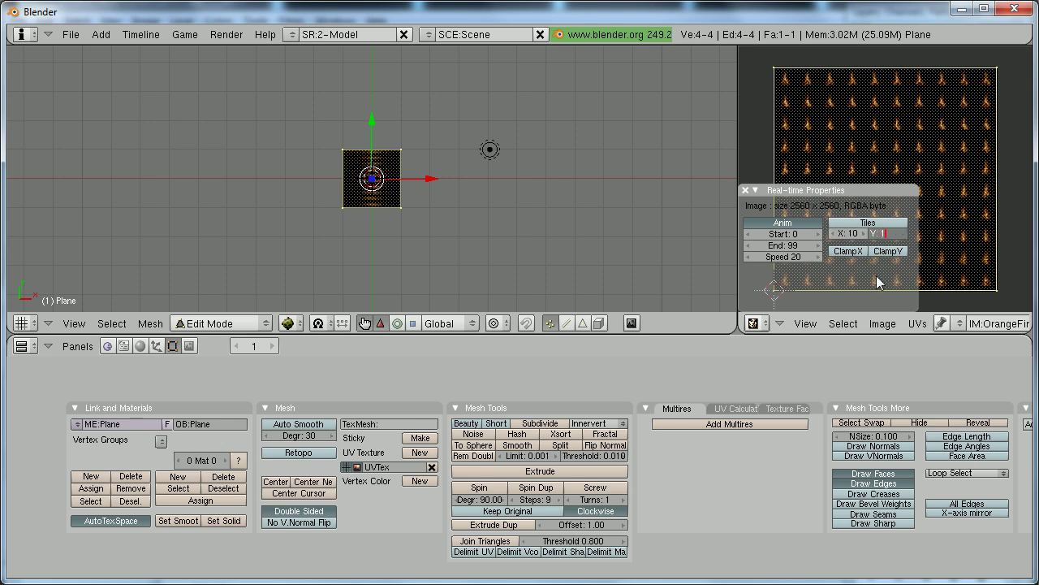
{"action": "type", "text": "10"}
{"action": "key", "text": "Return"}
Leave Edit Mode on the textured plane and return to Object Mode.
{"action": "scroll", "coordinate": [337, 225], "scroll_direction": "up", "scroll_amount": 5}
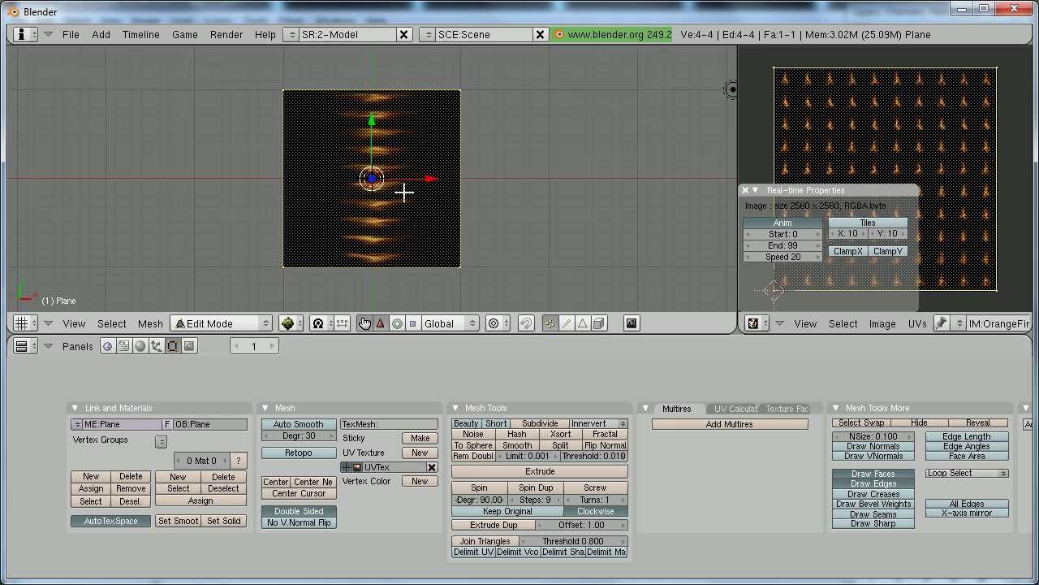
{"action": "scroll", "coordinate": [414, 189], "scroll_direction": "down", "scroll_amount": 1}
{"action": "key", "text": "Tab"}
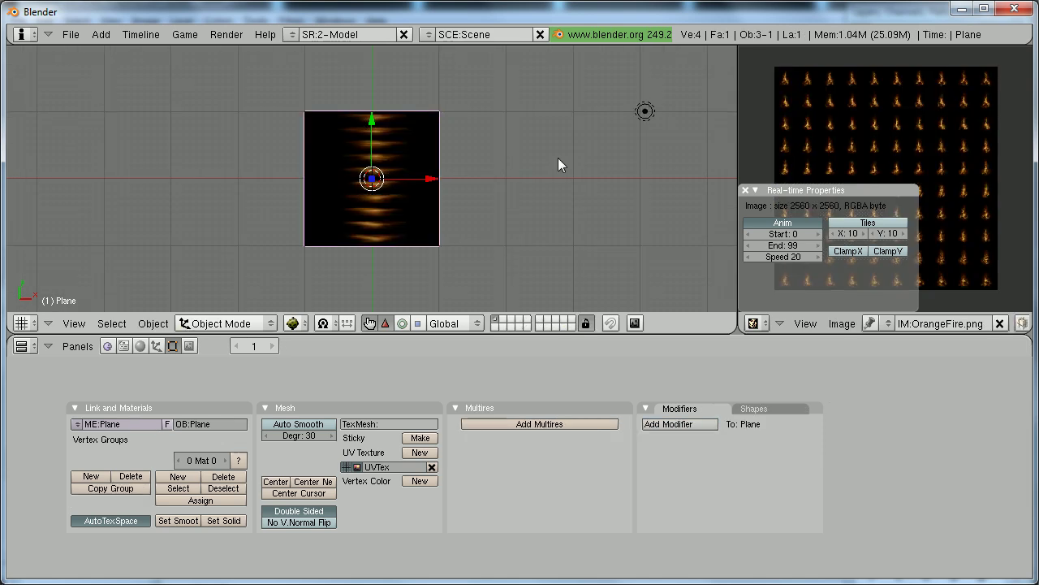
{"action": "right_click", "coordinate": [644, 112]}
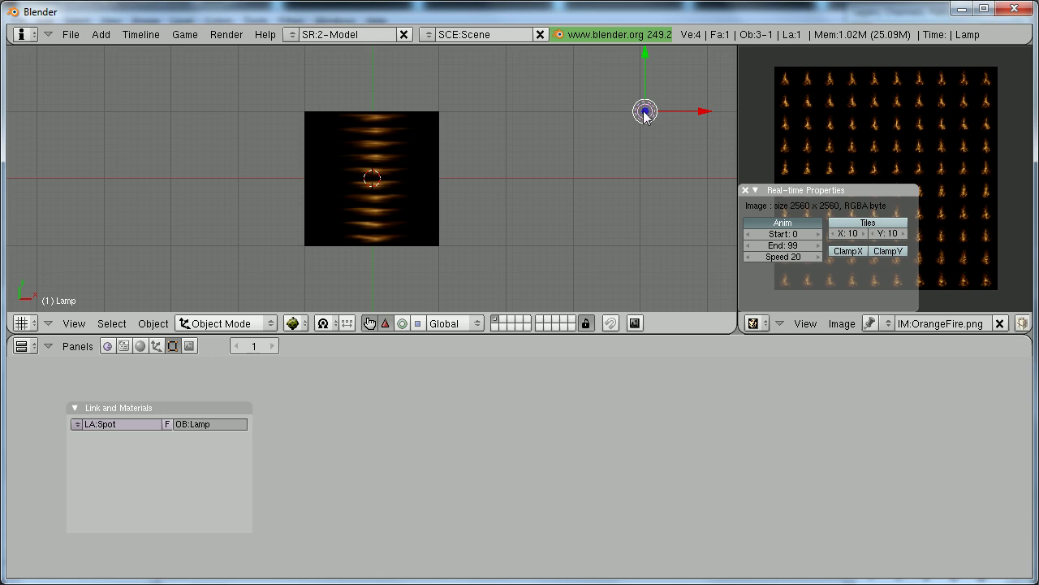
{"action": "key", "text": "g"}
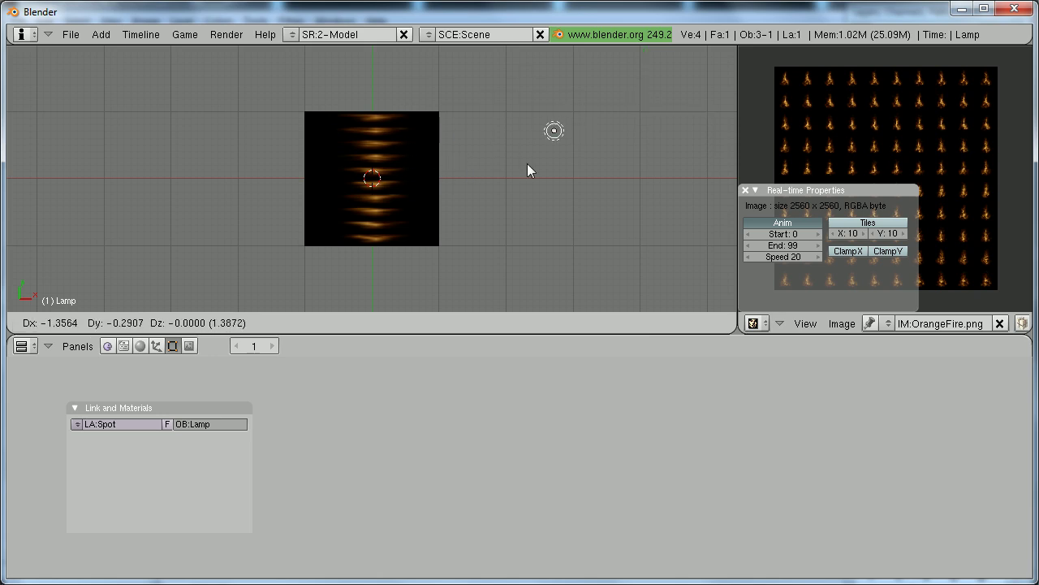
{"action": "key", "text": "Escape"}
{"action": "right_click", "coordinate": [423, 154]}
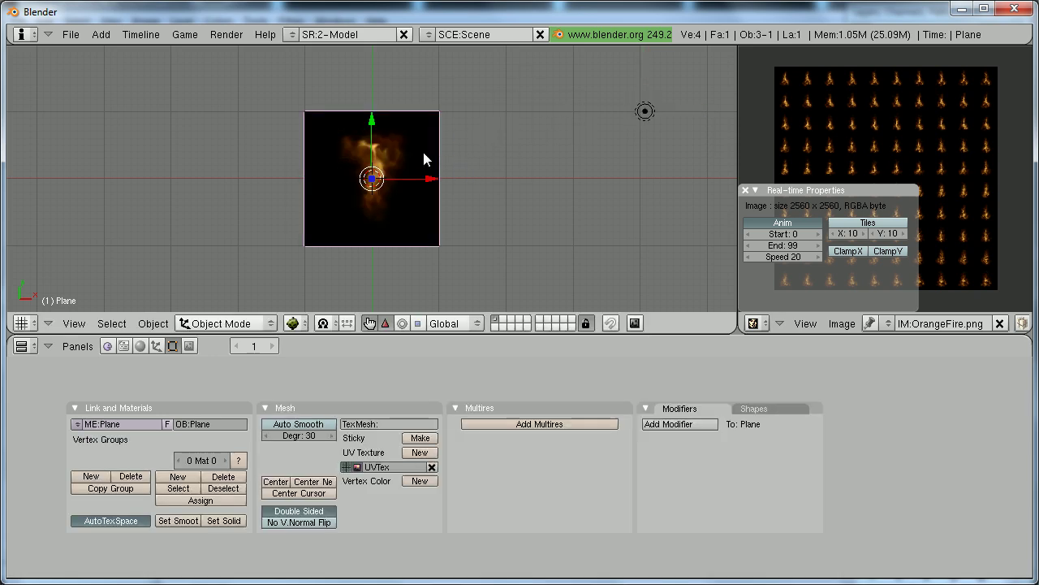
{"action": "scroll", "coordinate": [341, 200], "scroll_direction": "up", "scroll_amount": 2}
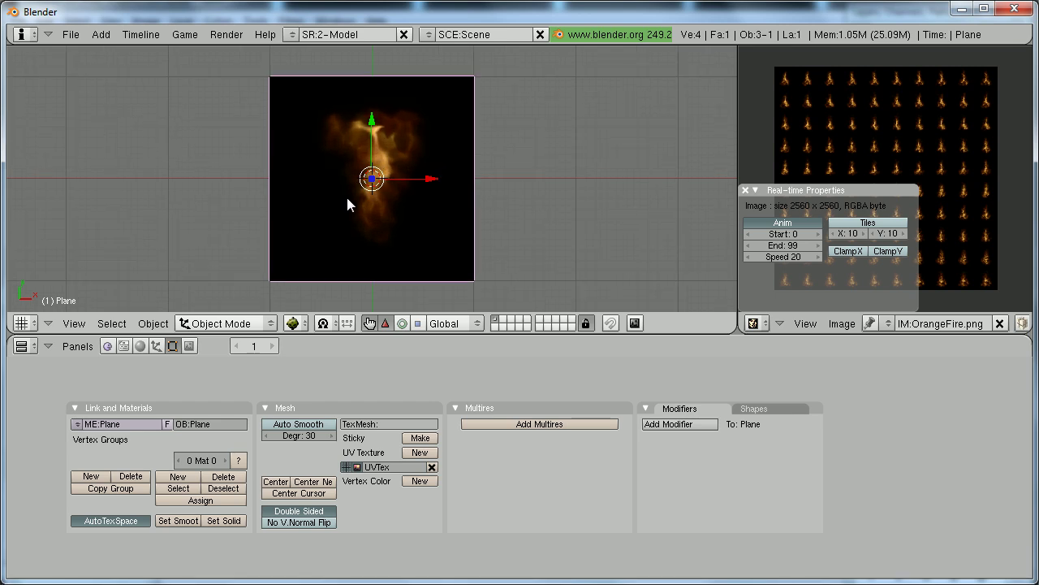